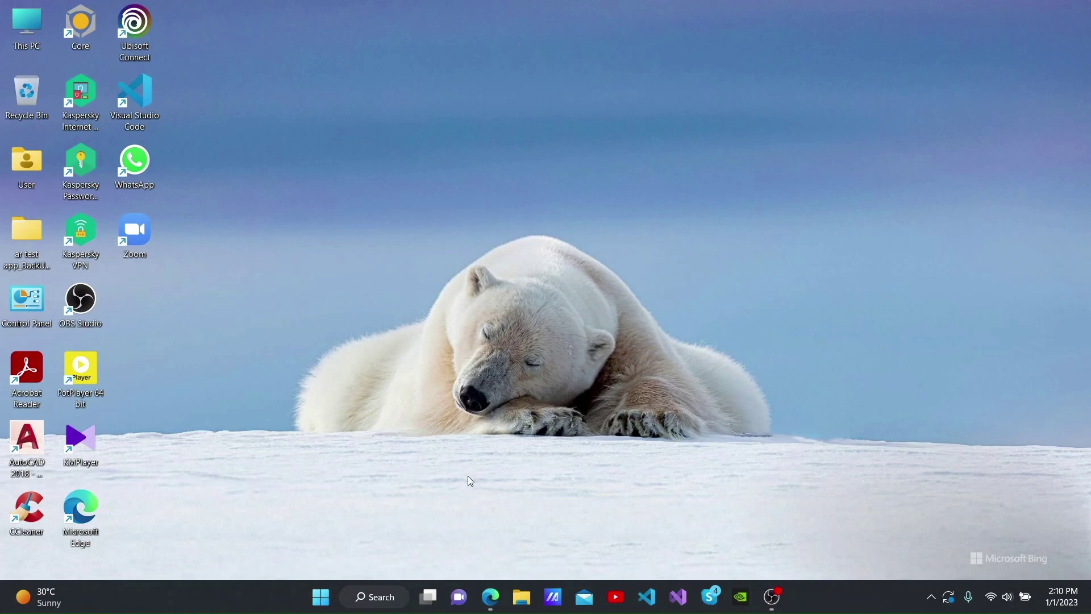
# Step: Open the Unity website from the web search results for unity and look over the store's Teams plans
pyautogui.click(491, 596)
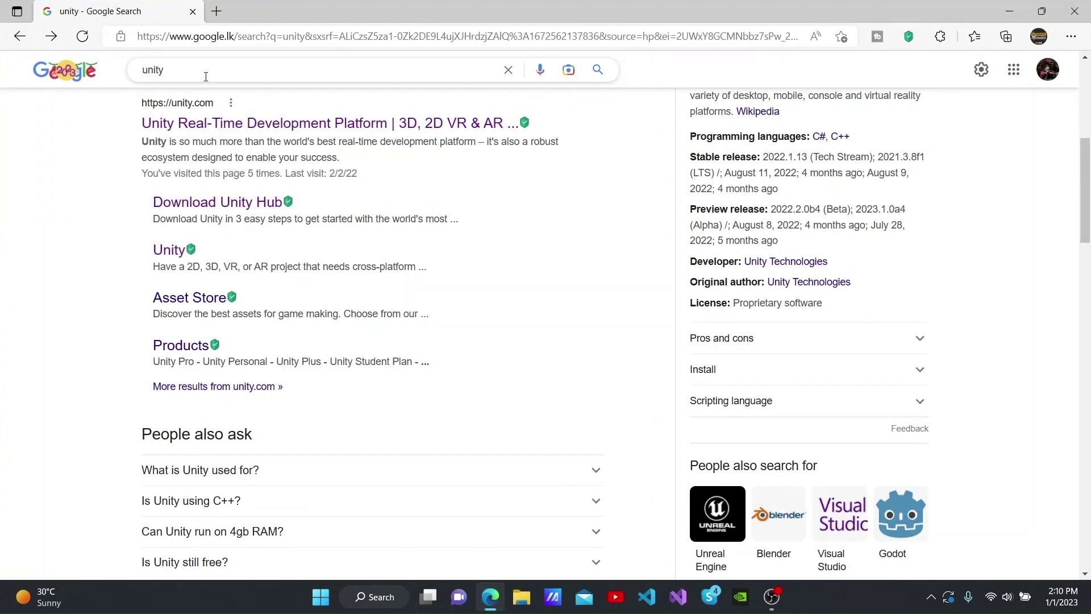
pyautogui.click(197, 124)
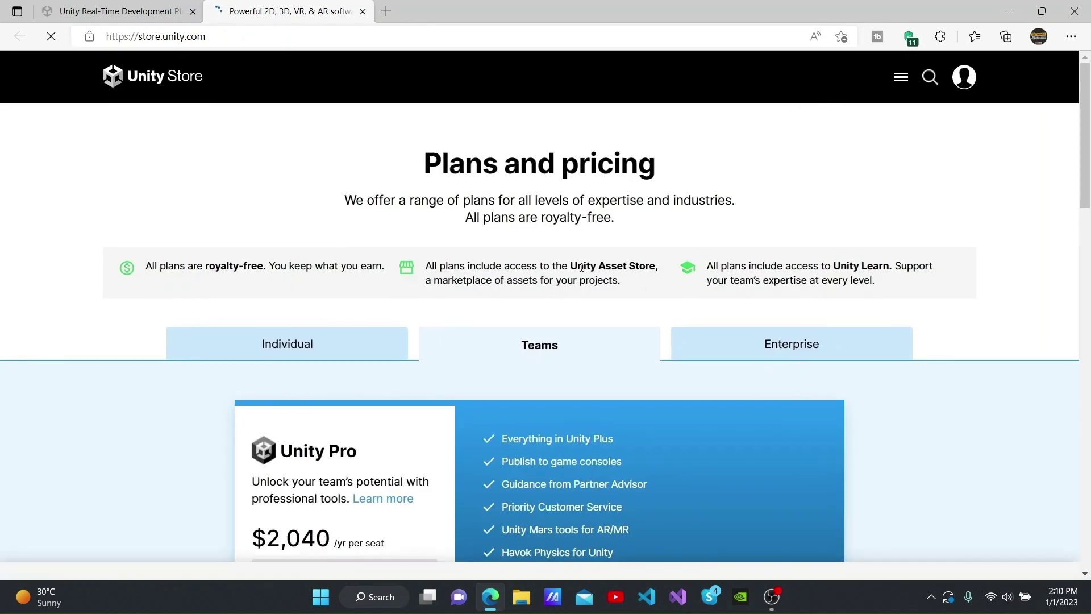
pyautogui.scroll(-3, 649, 199)
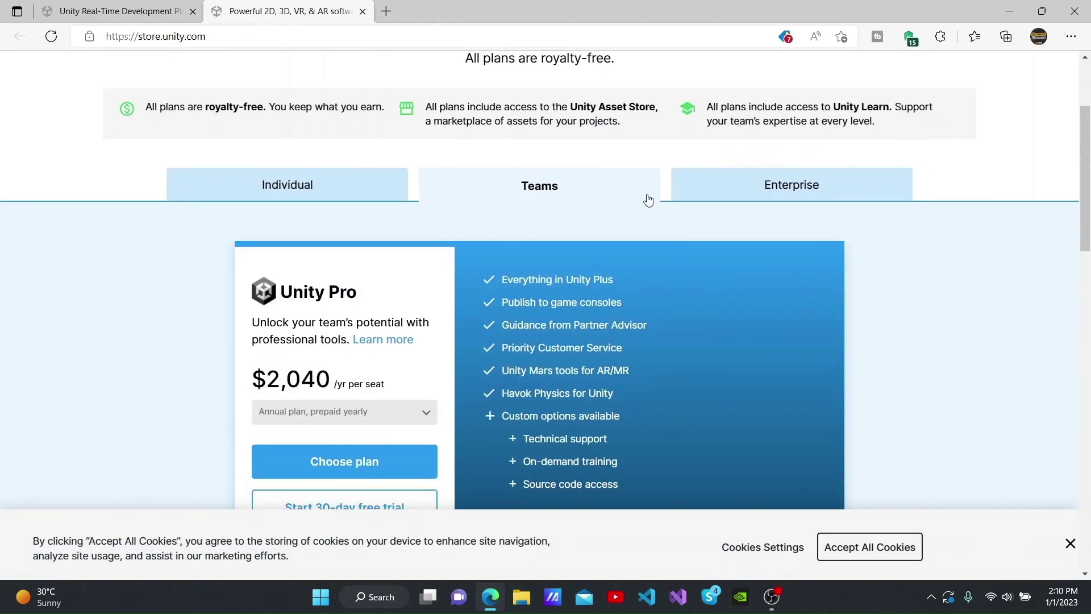
pyautogui.scroll(-5, 647, 199)
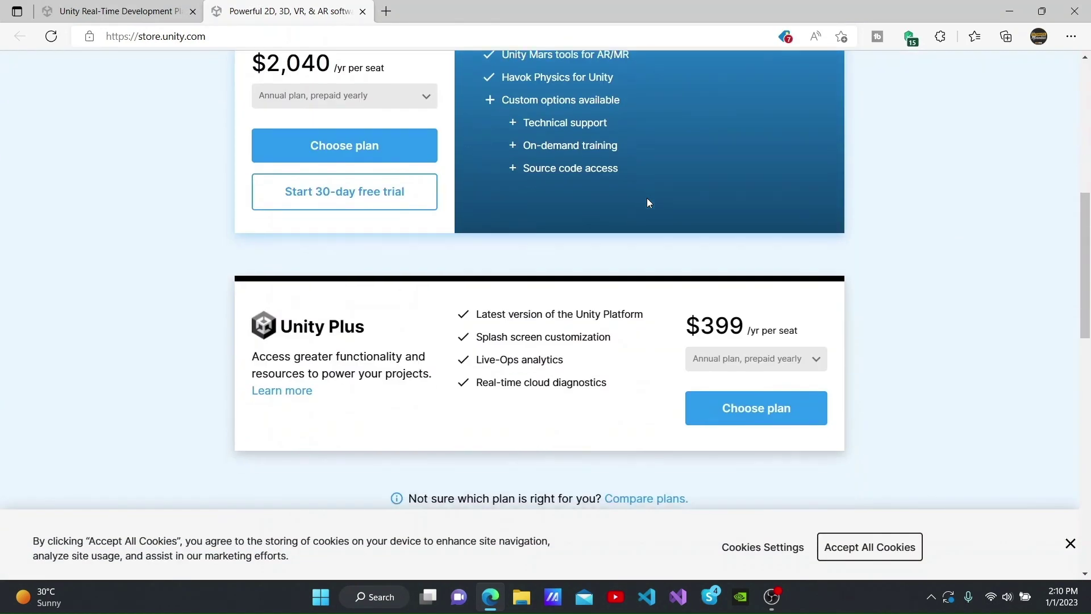
pyautogui.scroll(5, 648, 199)
pyautogui.scroll(3, 647, 202)
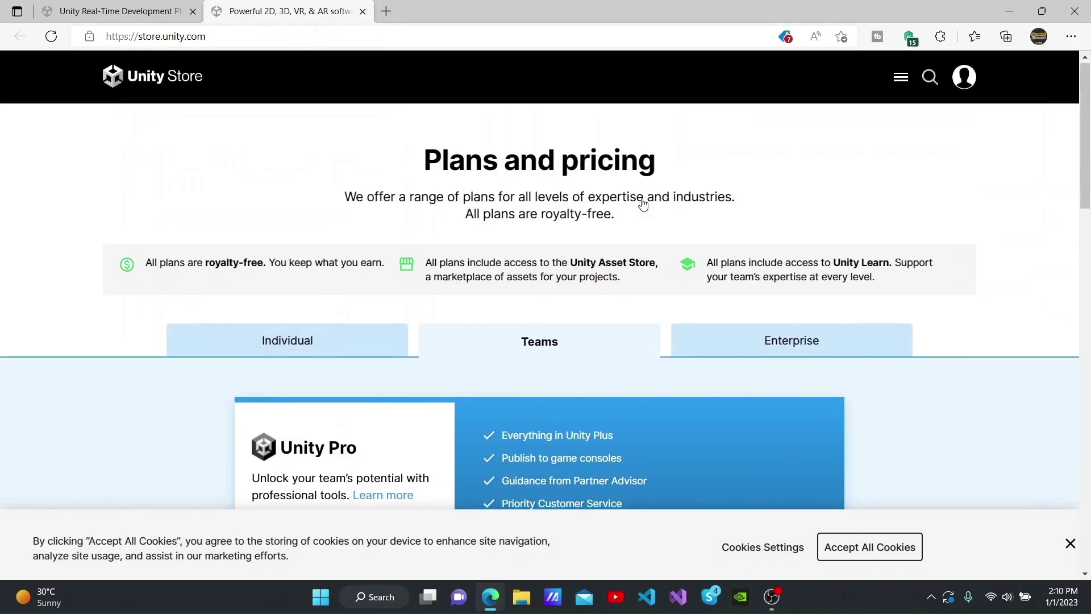
# Step: Get started with the free Personal plan from the Individual plans and download the Unity Hub installer for Windows
pyautogui.click(273, 355)
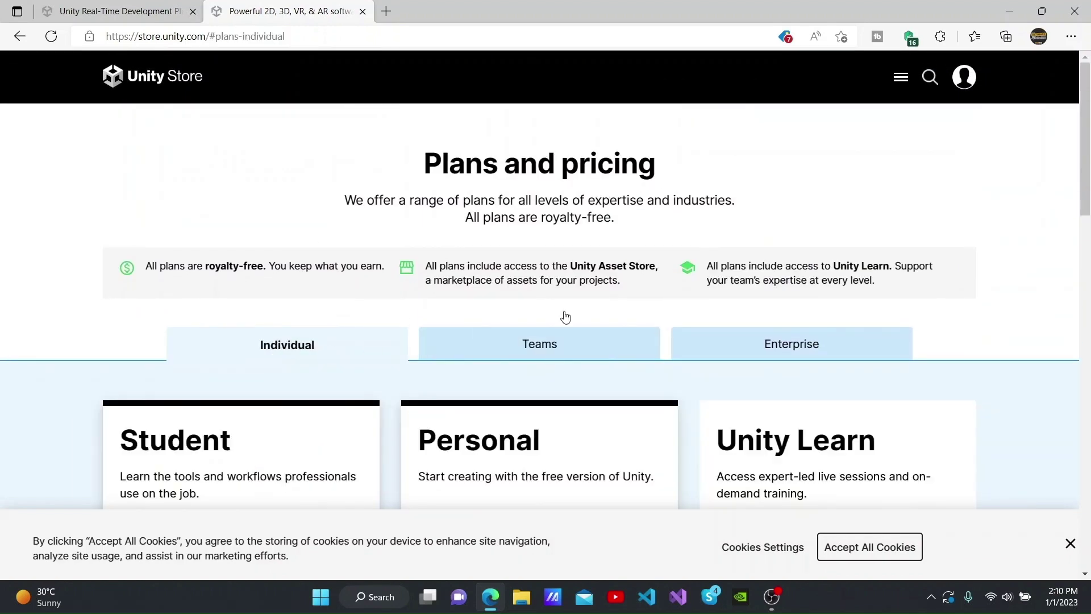
pyautogui.scroll(-6, 621, 250)
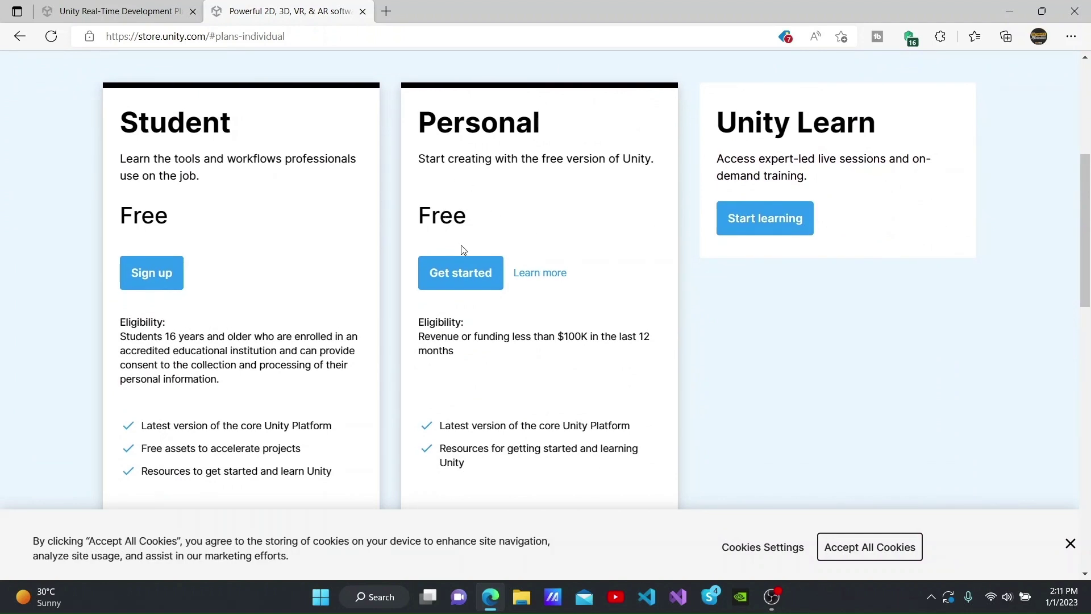
pyautogui.scroll(-2, 461, 244)
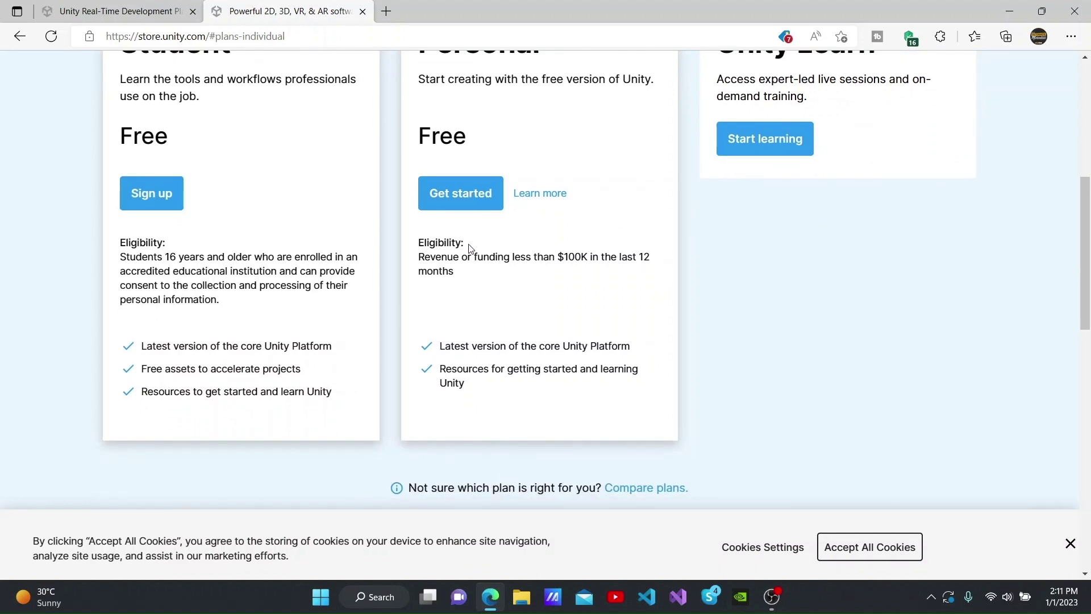
pyautogui.scroll(2, 469, 248)
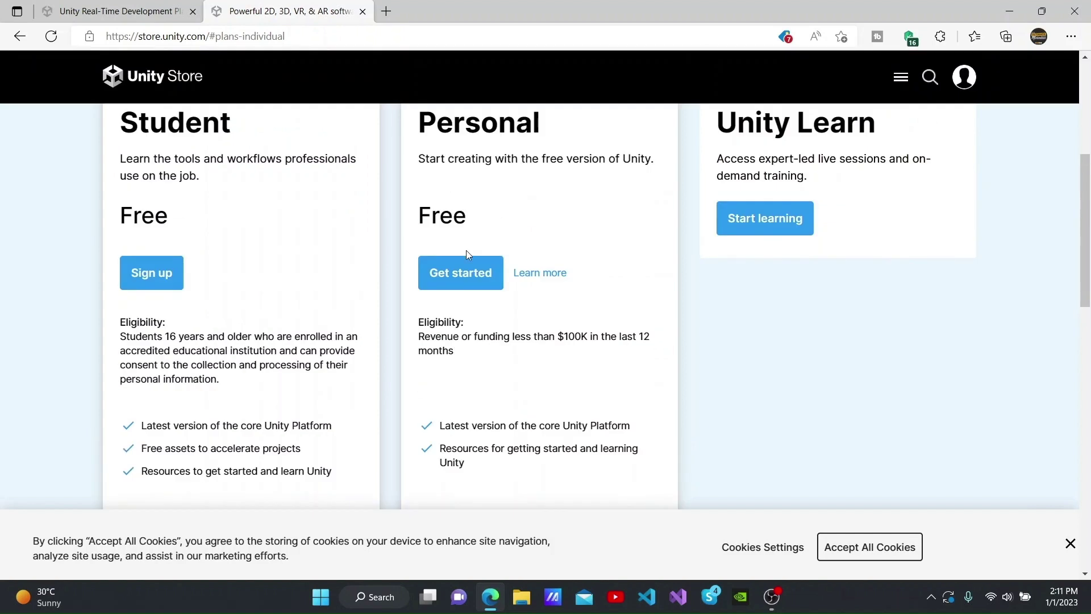
pyautogui.click(464, 285)
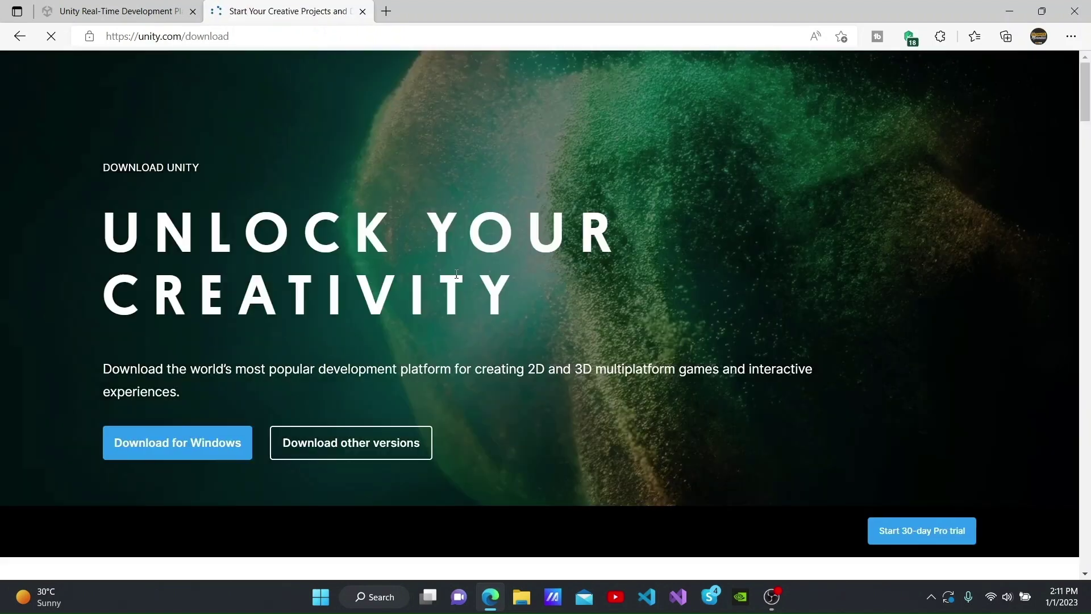
pyautogui.scroll(-2, 3, 234)
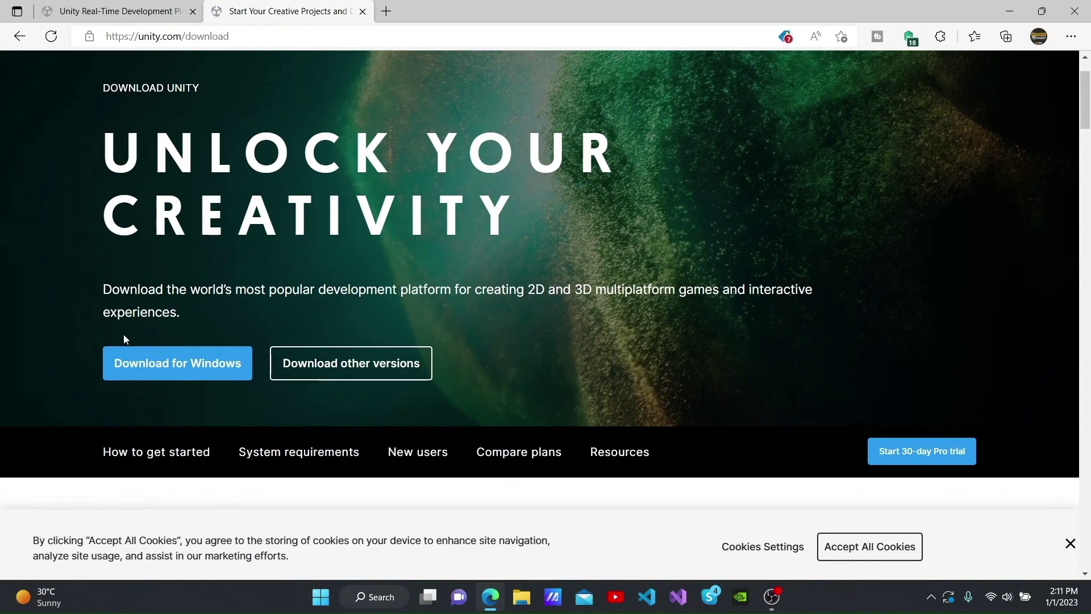
pyautogui.click(132, 379)
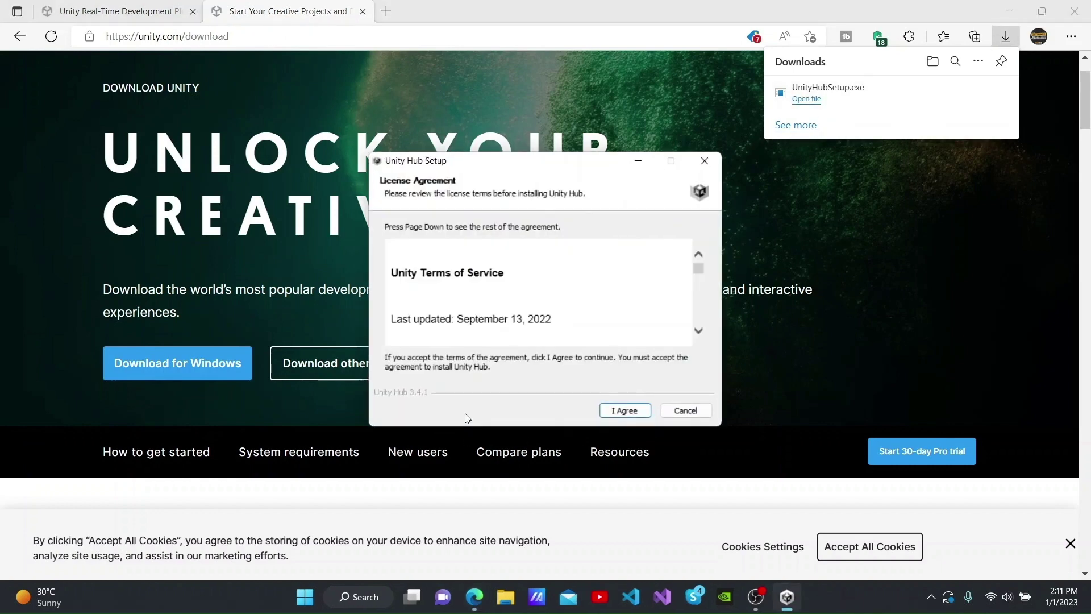
# Step: Accept the Unity Hub license agreement and install it into the program files folder on New Volume (D:), finishing the setup
pyautogui.click(624, 409)
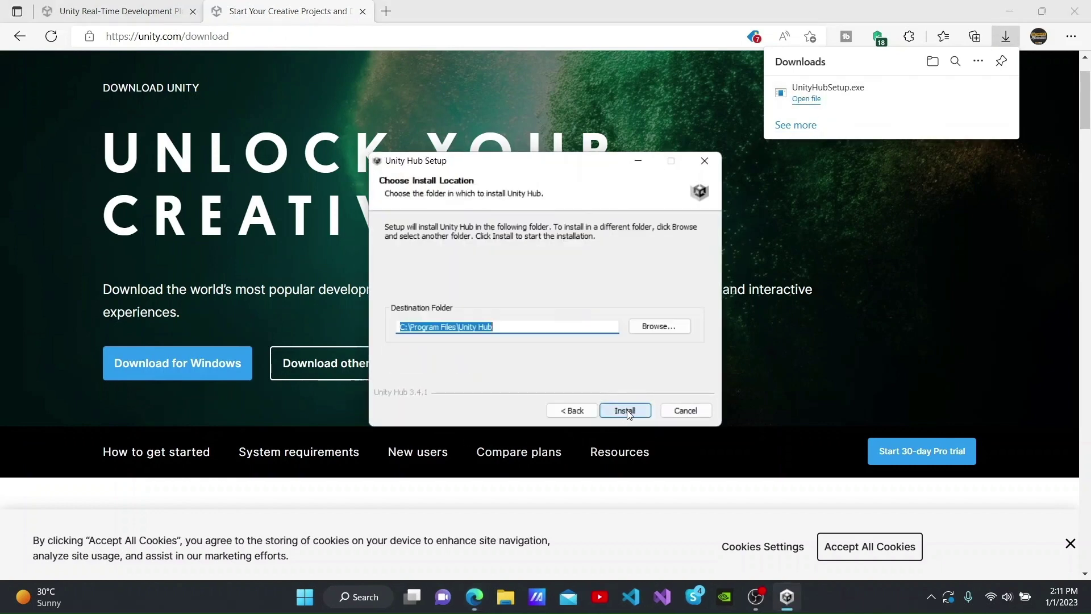
pyautogui.click(660, 325)
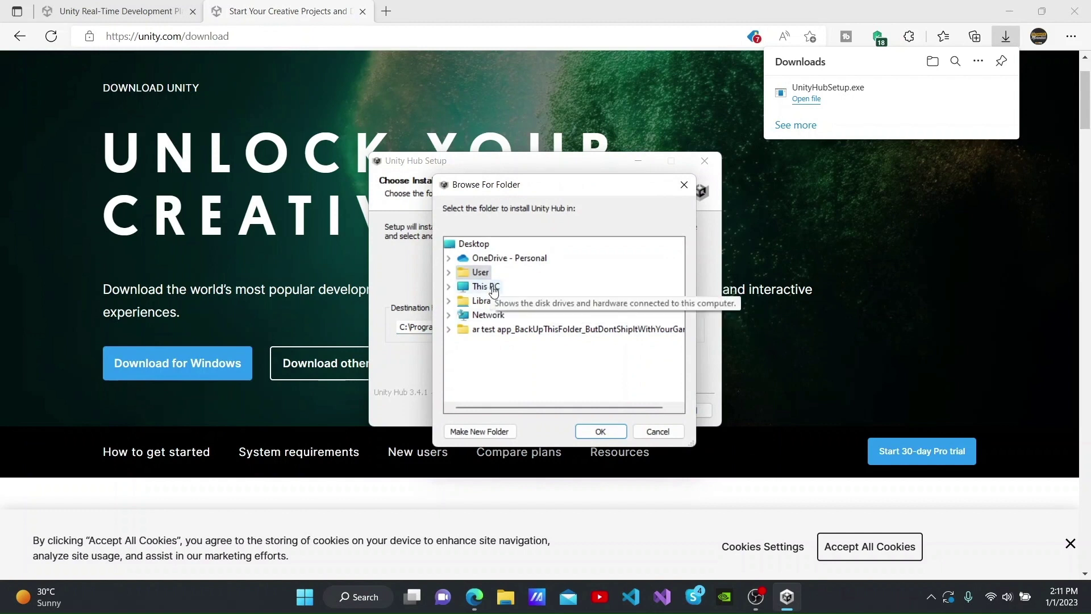
pyautogui.click(449, 286)
pyautogui.scroll(-1, 565, 389)
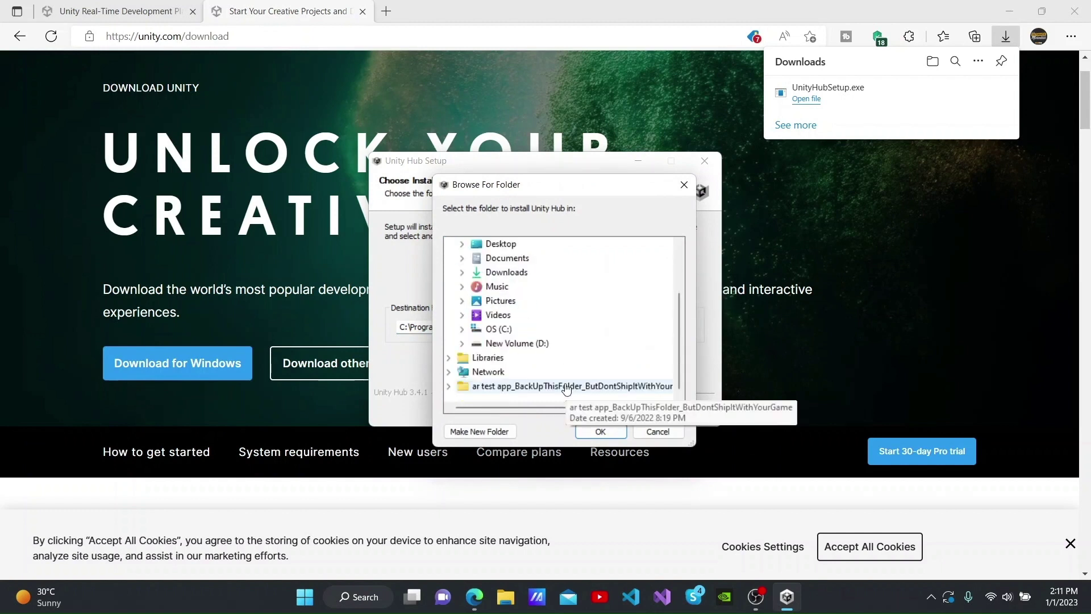
pyautogui.doubleClick(515, 344)
pyautogui.scroll(-2, 564, 354)
pyautogui.click(512, 300)
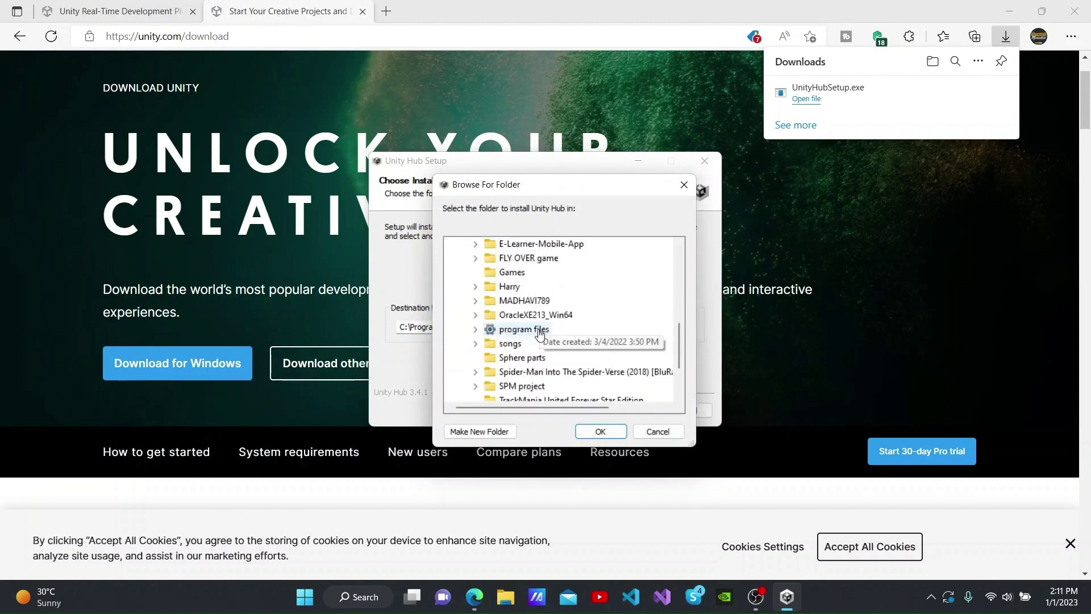
pyautogui.click(601, 432)
pyautogui.click(630, 410)
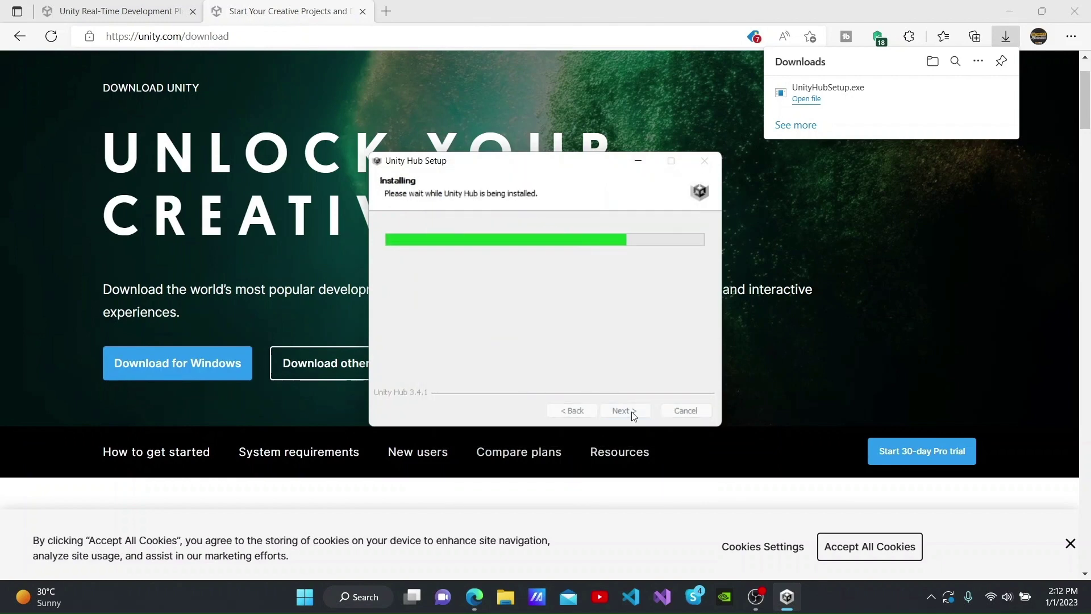
pyautogui.click(632, 410)
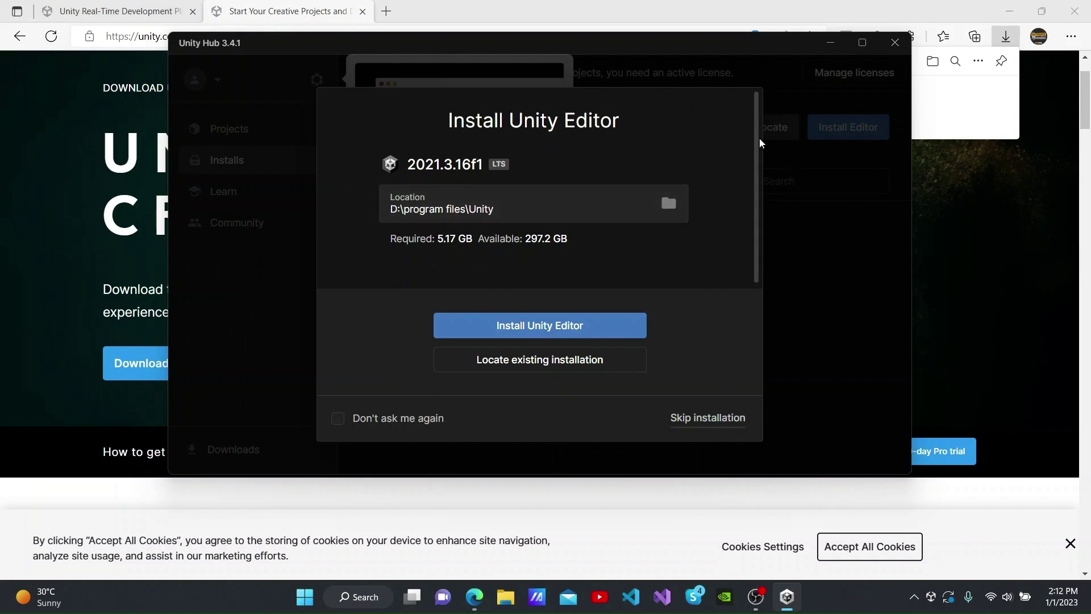
# Step: Skip the suggested 2021.3.16f1 editor installation and postpone the offer to try a different theme
pyautogui.scroll(-1, 756, 147)
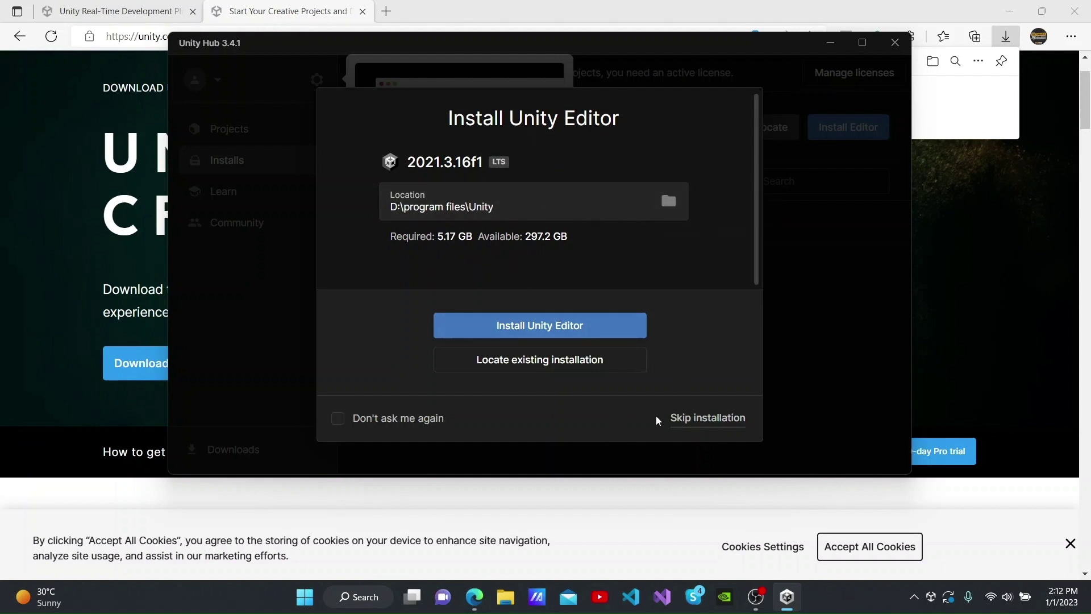
pyautogui.click(725, 425)
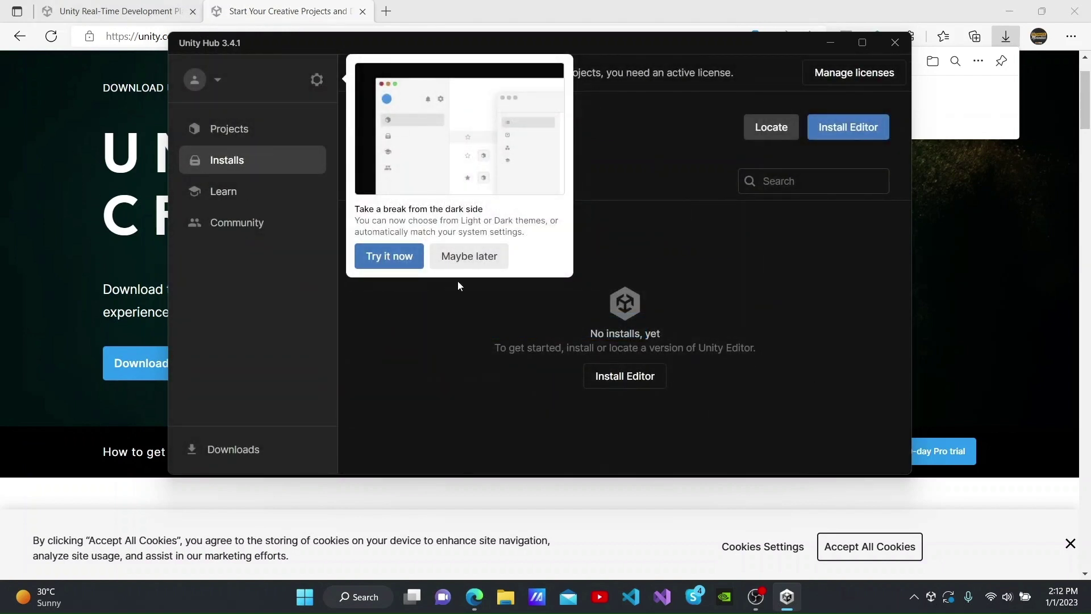
pyautogui.click(496, 257)
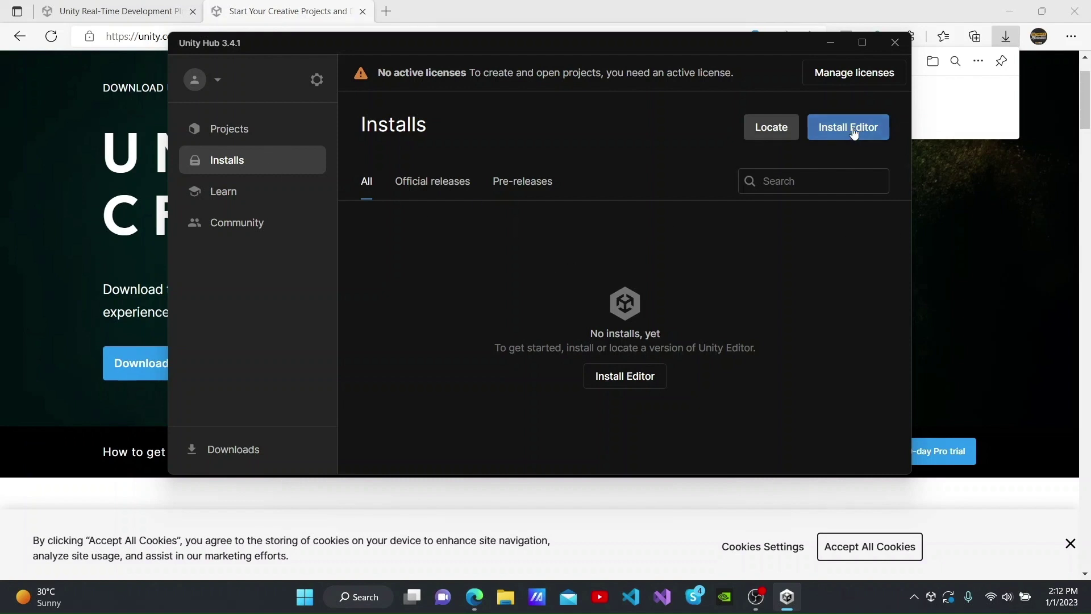
# Step: Choose Unity Editor 2022.2.1f1 for installation and add Android Build Support with OpenJDK and Android SDK & NDK Tools
pyautogui.click(835, 131)
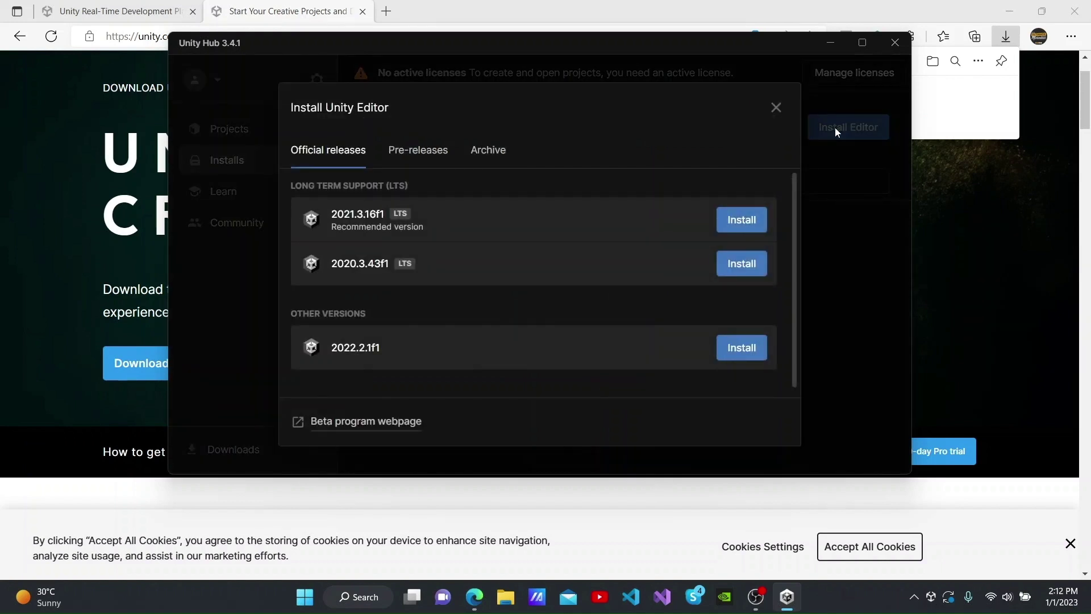
pyautogui.scroll(-1, 794, 202)
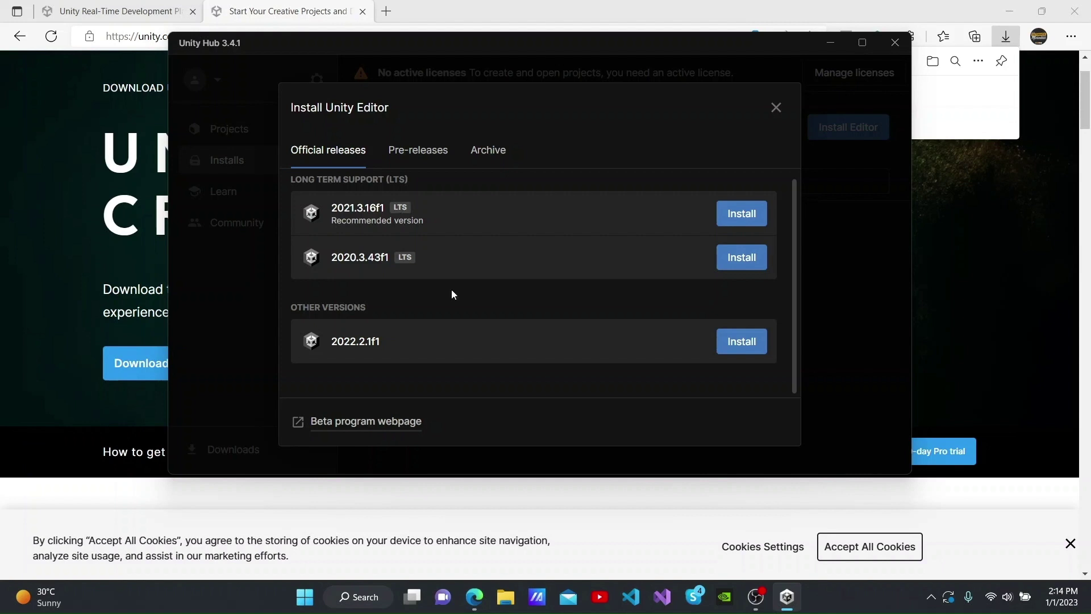
pyautogui.click(739, 347)
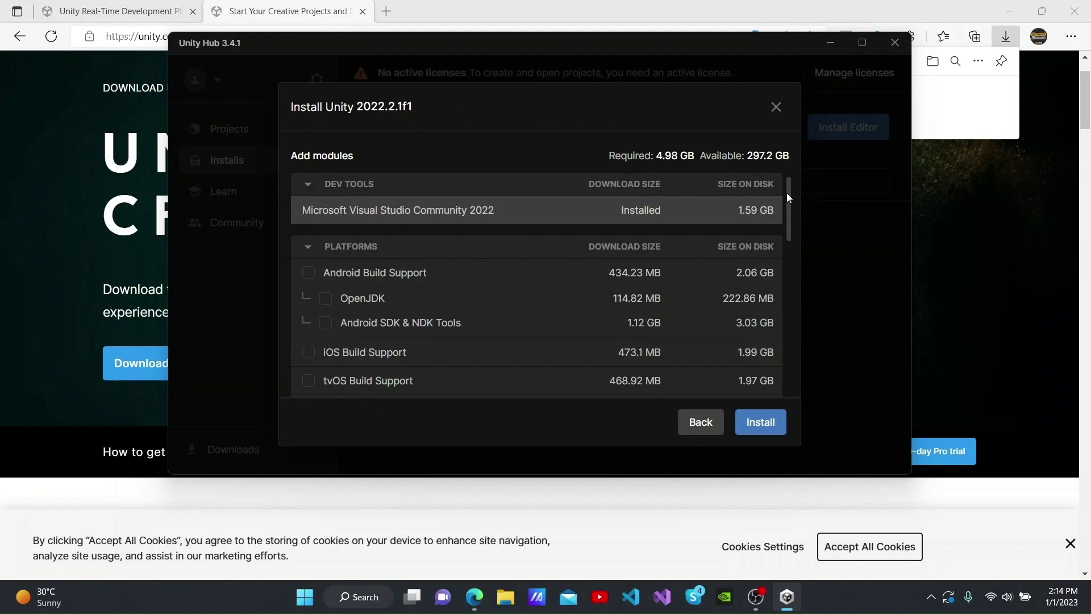
pyautogui.moveTo(786, 185)
pyautogui.mouseDown()
pyautogui.moveTo(790, 215)
pyautogui.moveTo(785, 185)
pyautogui.mouseUp()
pyautogui.scroll(-1, 503, 224)
pyautogui.scroll(1, 361, 248)
pyautogui.click(308, 273)
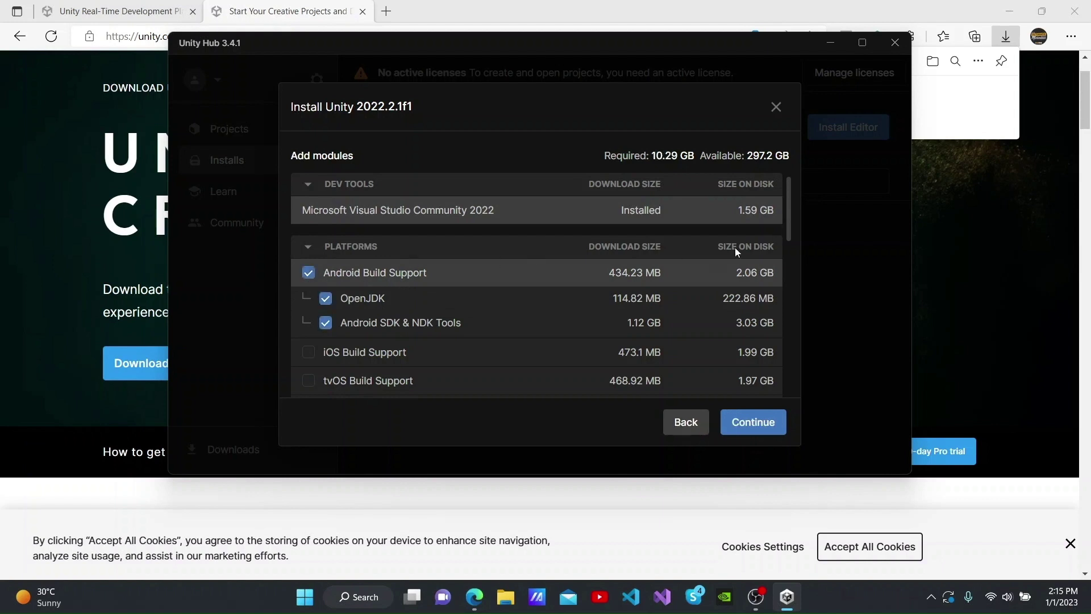
# Step: Review the remaining platform modules, agree to the Android SDK and NDK license terms, and start the editor installation
pyautogui.moveTo(789, 187); pyautogui.dragTo(789, 199)
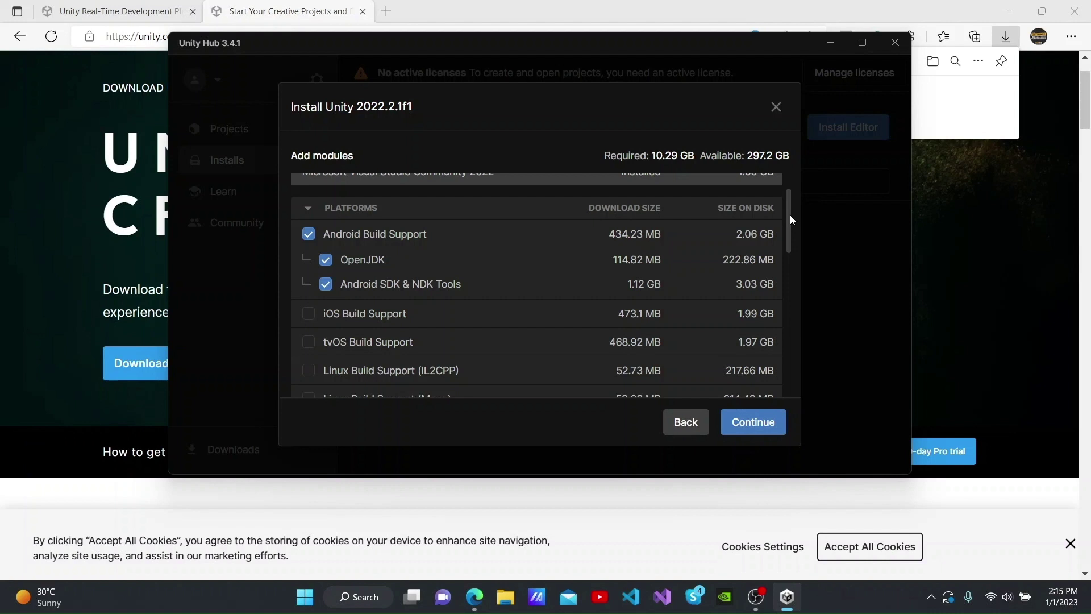
pyautogui.moveTo(791, 216); pyautogui.dragTo(793, 297)
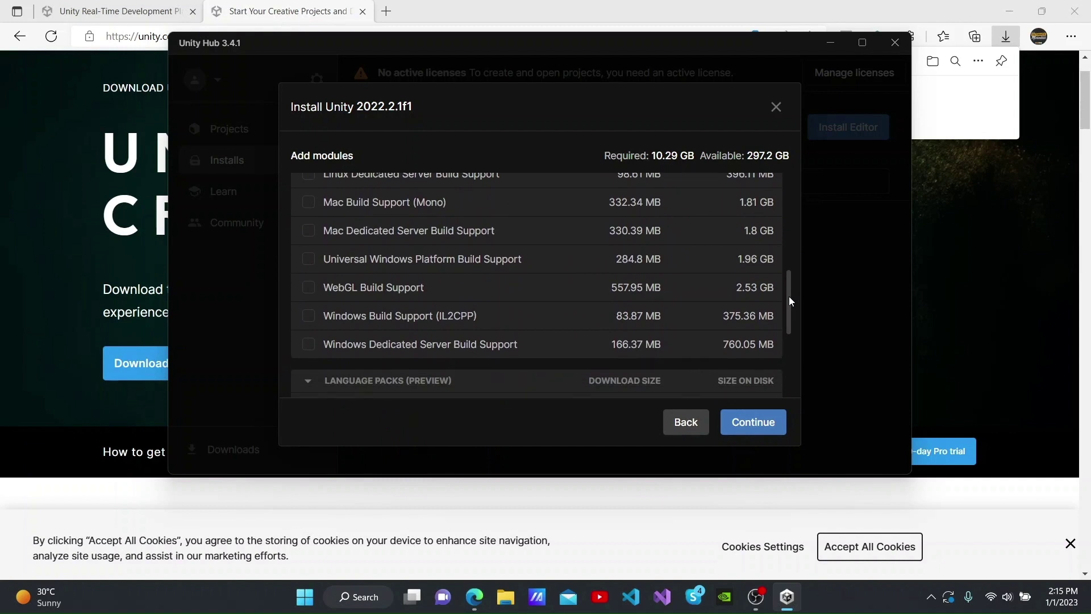
pyautogui.moveTo(788, 296); pyautogui.dragTo(787, 281)
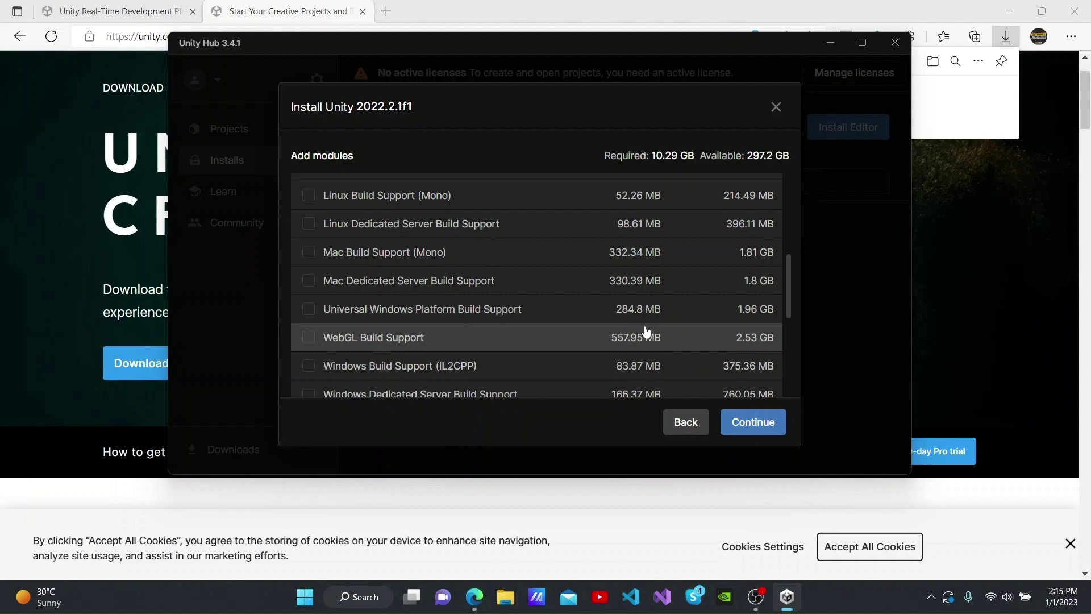
pyautogui.moveTo(789, 298); pyautogui.dragTo(789, 242)
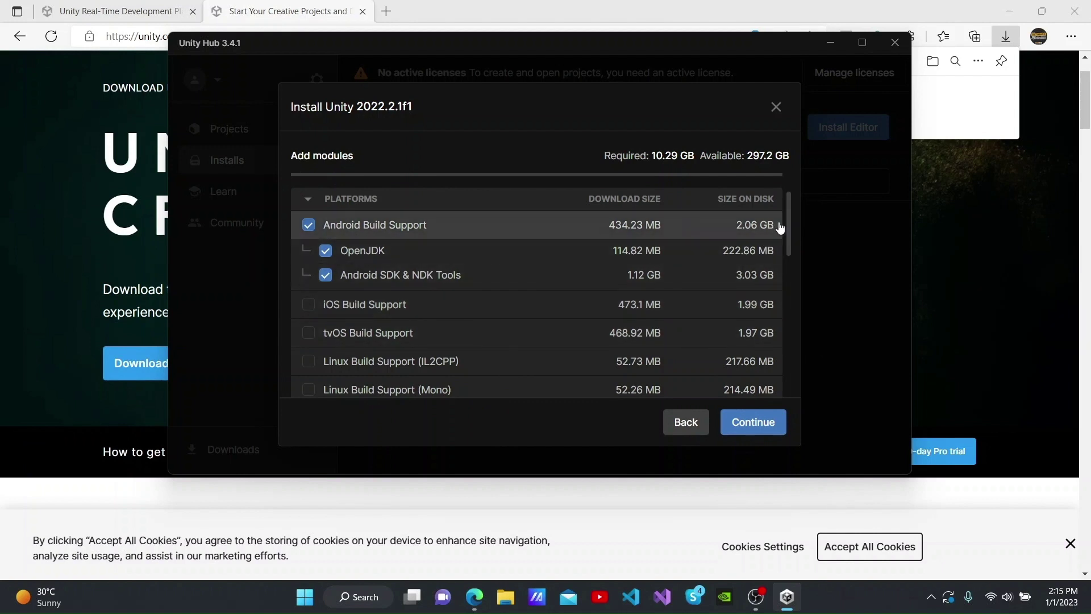
pyautogui.moveTo(787, 212); pyautogui.dragTo(766, 170)
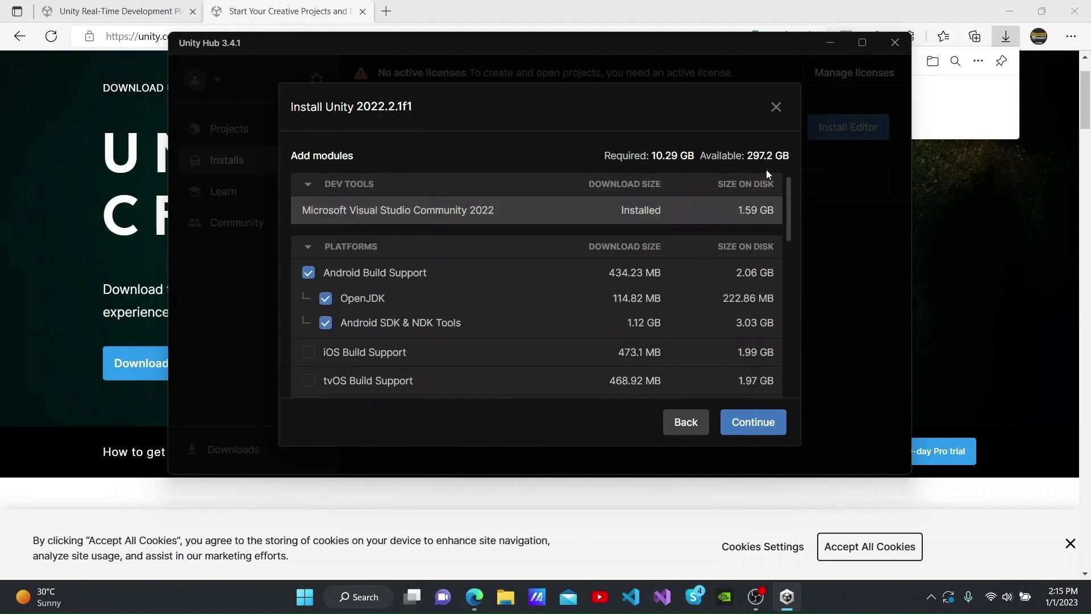
pyautogui.click(752, 423)
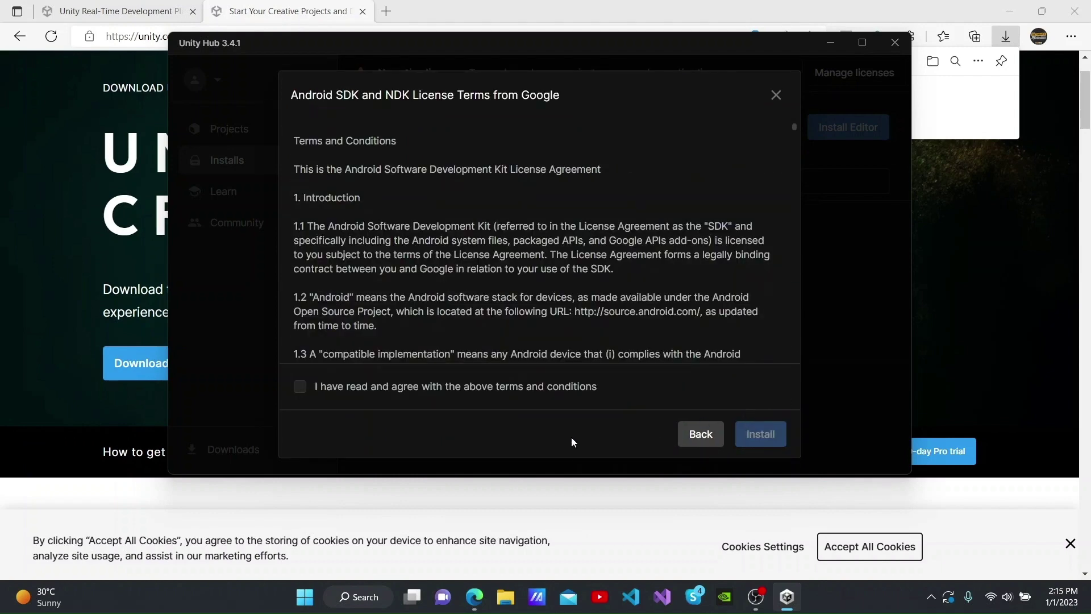
pyautogui.click(302, 389)
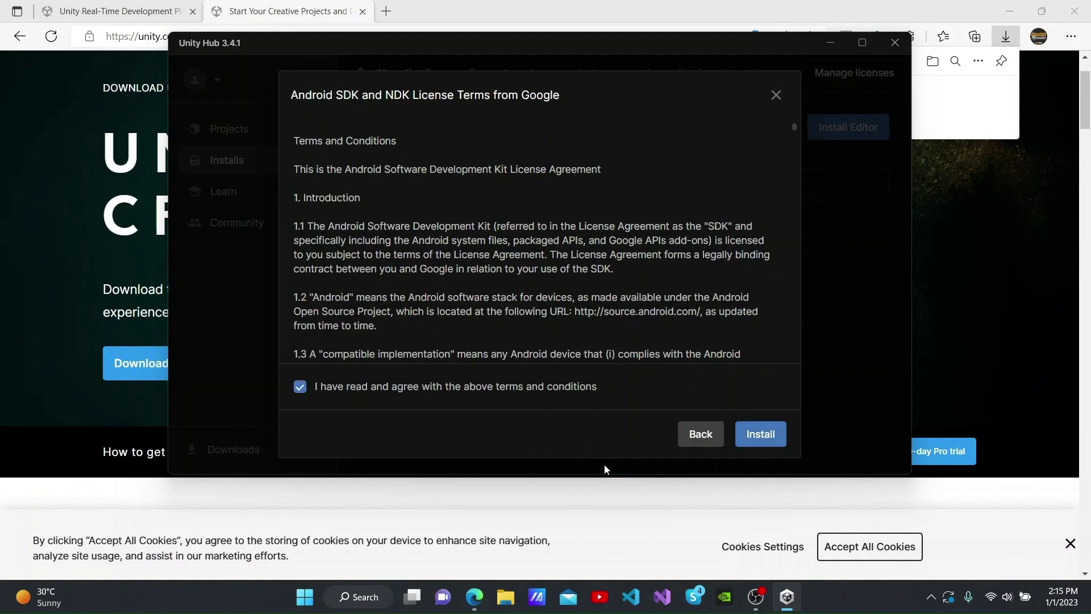
pyautogui.click(760, 435)
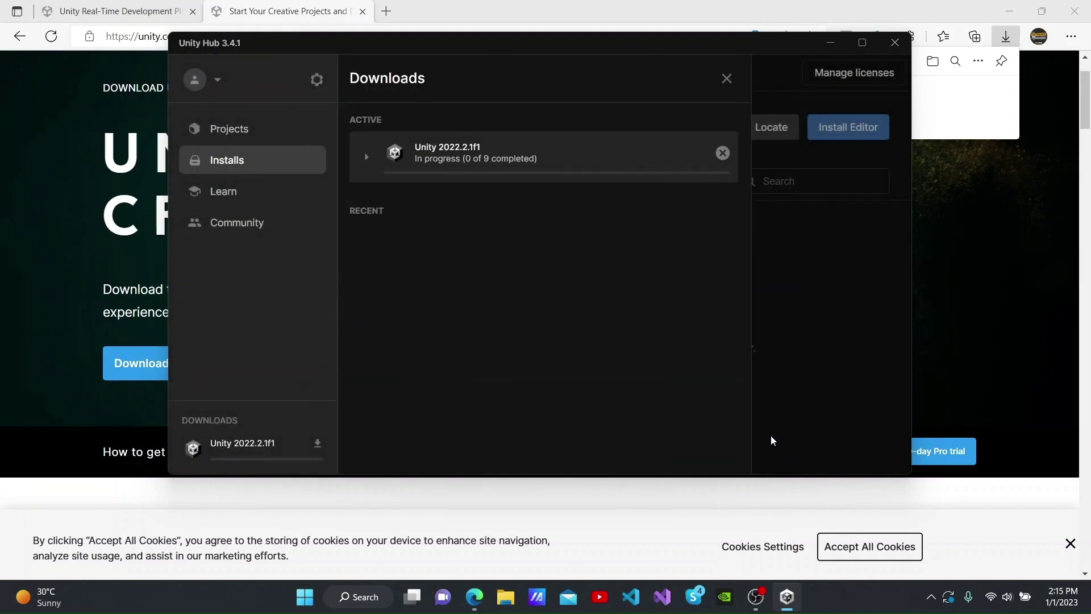
# Step: Check the progress details of the Unity 2022.2.1f1 download and close the downloads list once installation completes
pyautogui.click(366, 157)
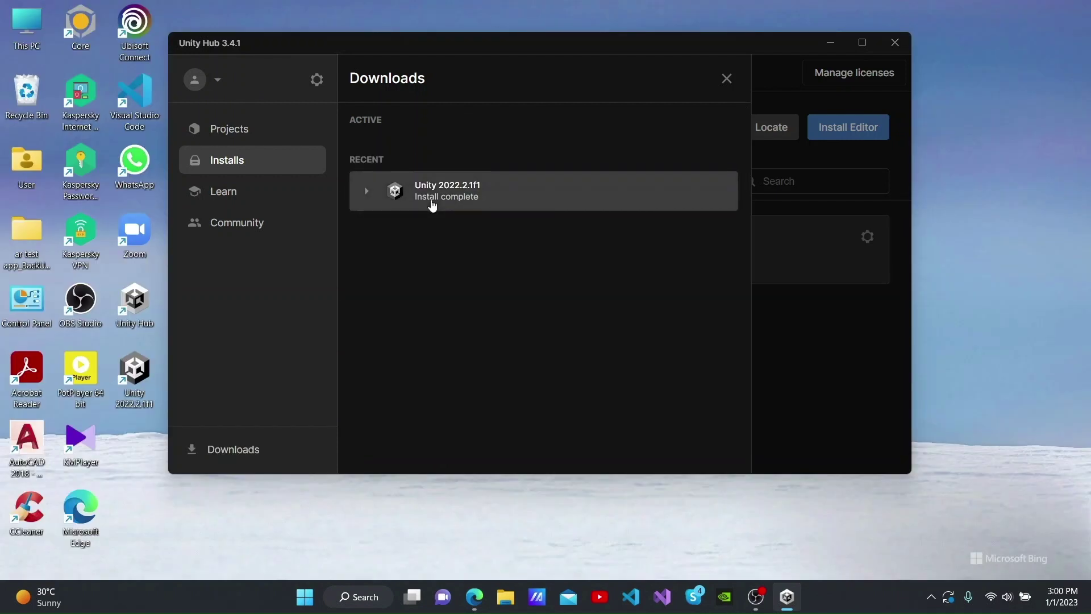
pyautogui.click(725, 82)
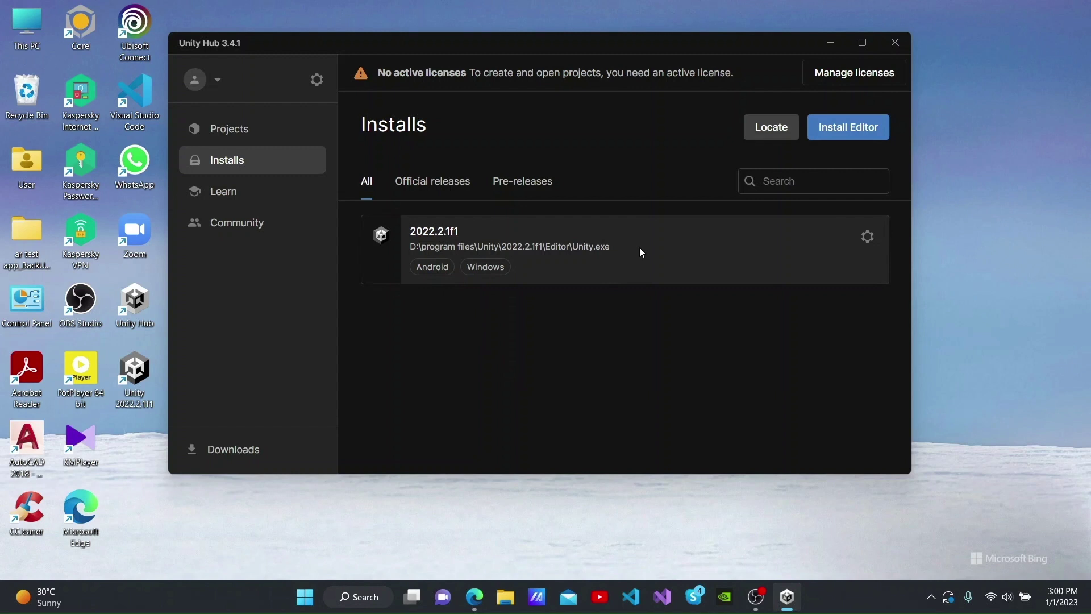
# Step: Open the add-modules list for the installed Unity 2022.2.1f1 editor and examine its installed and available platform modules
pyautogui.click(868, 236)
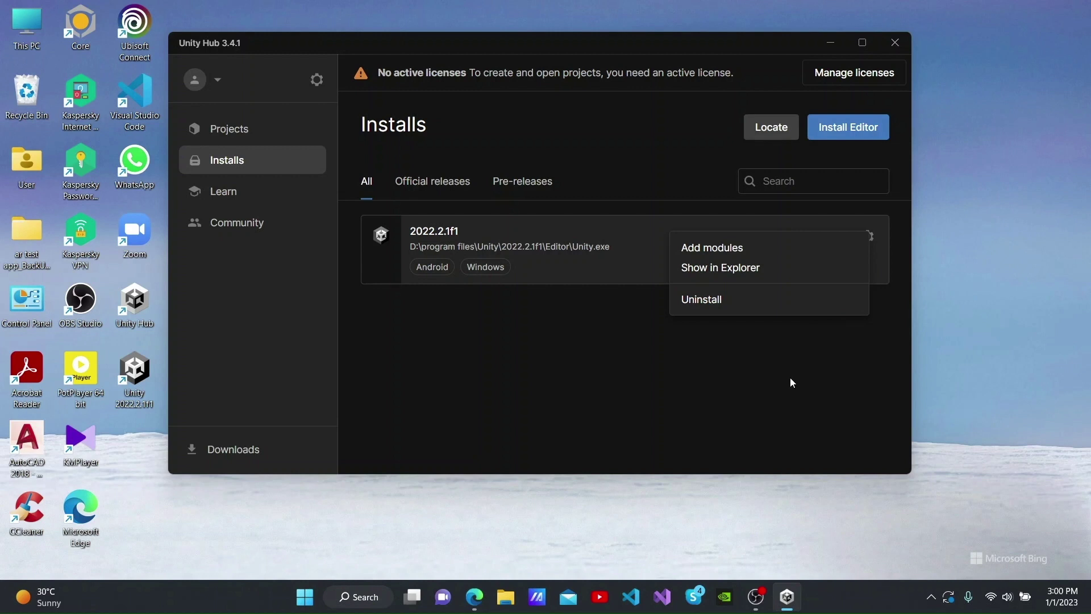
pyautogui.click(570, 313)
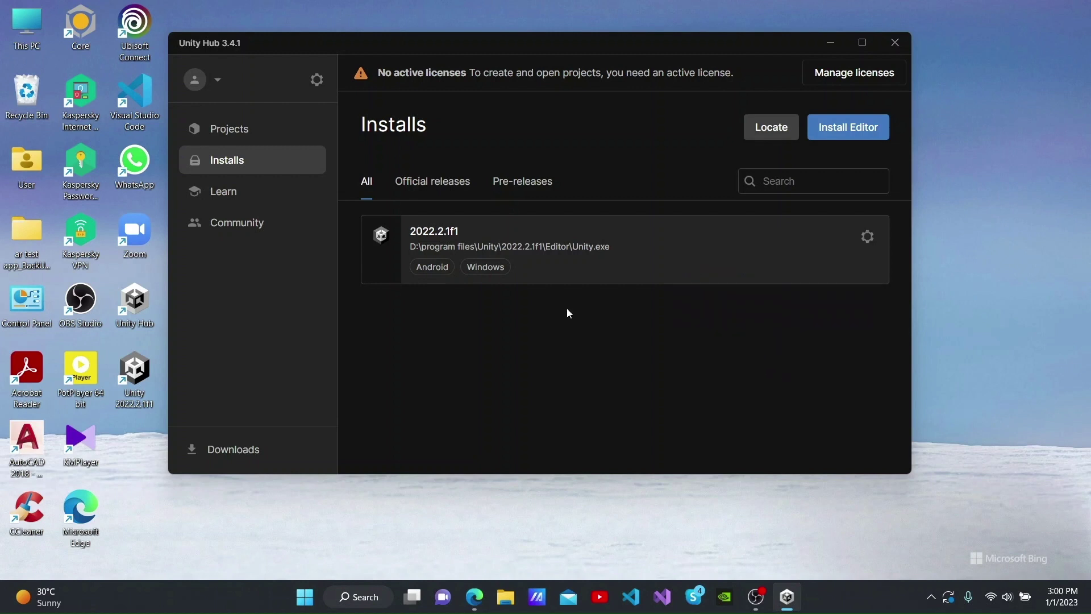
pyautogui.click(867, 246)
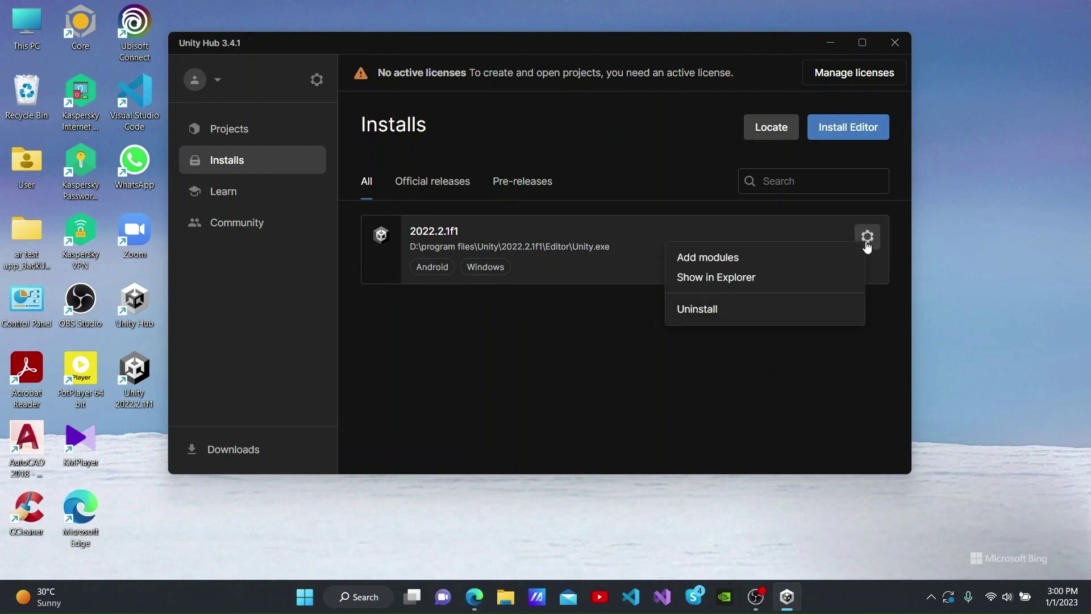
pyautogui.click(733, 259)
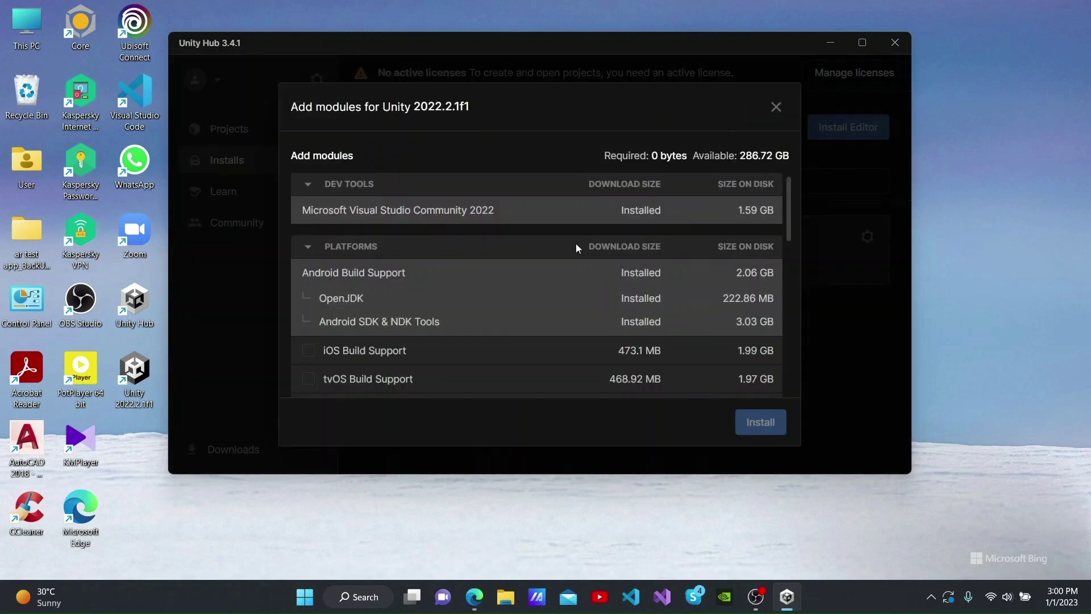
pyautogui.scroll(-10, 578, 248)
pyautogui.scroll(10, 578, 248)
pyautogui.scroll(-3, 578, 248)
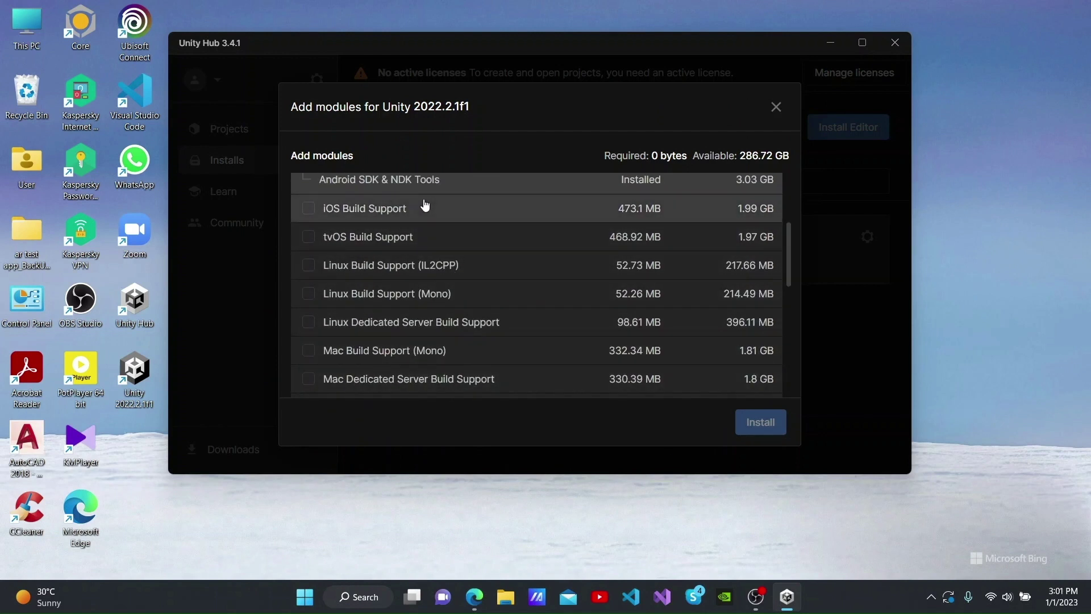
pyautogui.scroll(1, 431, 230)
pyautogui.scroll(2, 431, 231)
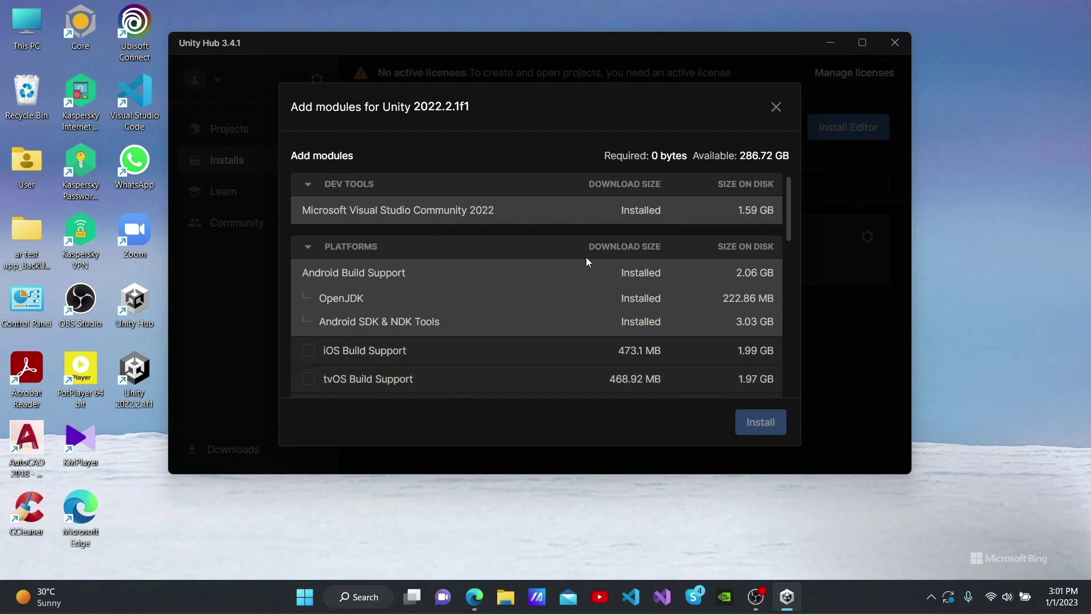
# Step: Select WebGL Build Support among the additional modules, but close the list without installing it
pyautogui.scroll(-10, 592, 263)
pyautogui.scroll(3, 540, 280)
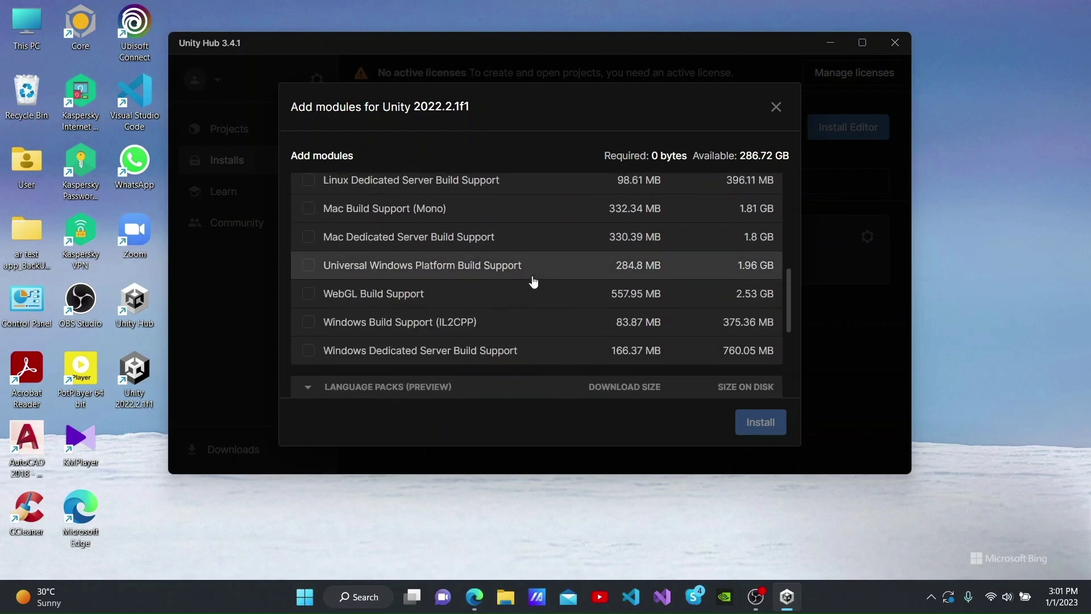
pyautogui.click(308, 297)
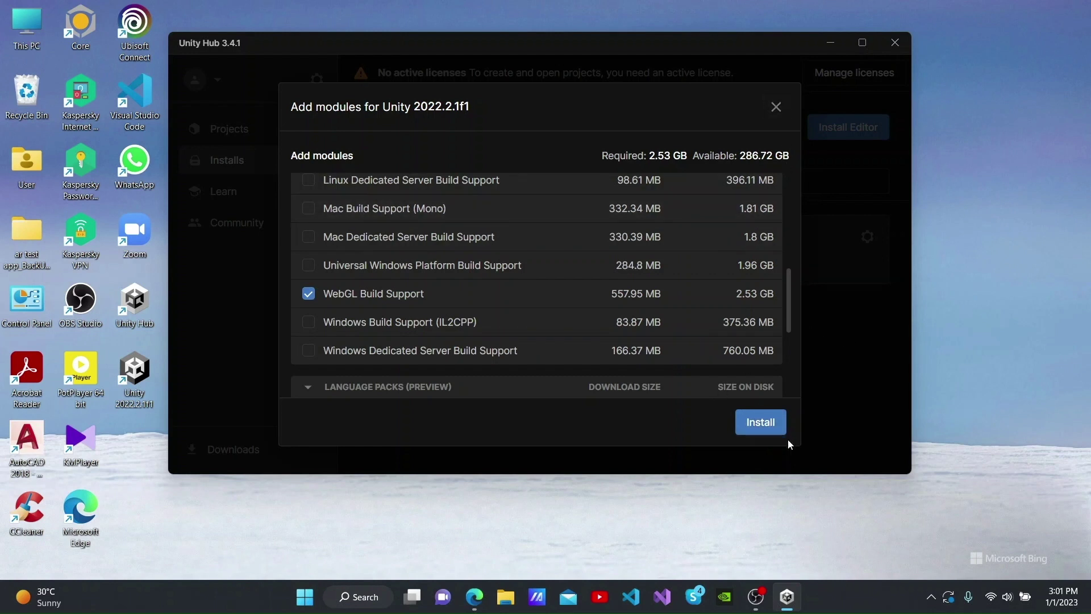
pyautogui.click(776, 108)
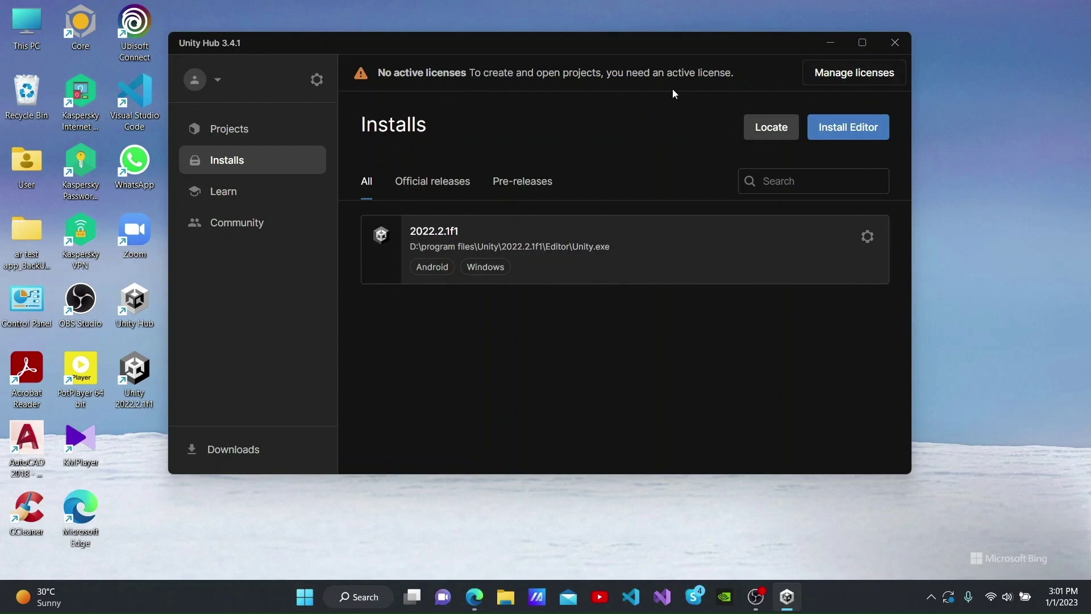
# Step: Sign in to Unity Hub with an existing Google account, allow the browser to open Unity Hub, and check the account options
pyautogui.click(217, 85)
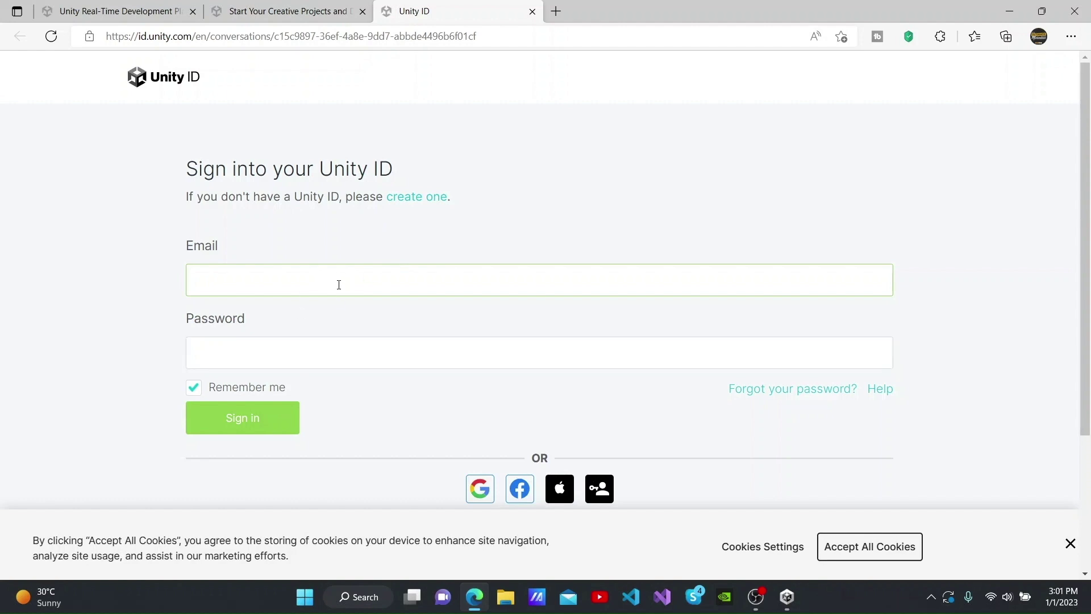
pyautogui.click(480, 497)
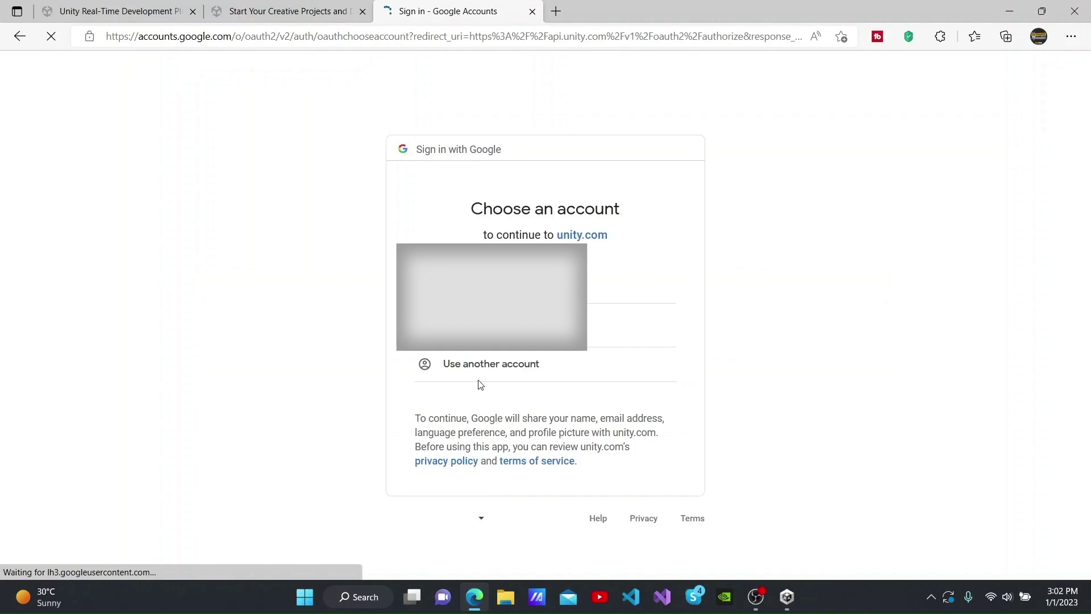
pyautogui.click(625, 274)
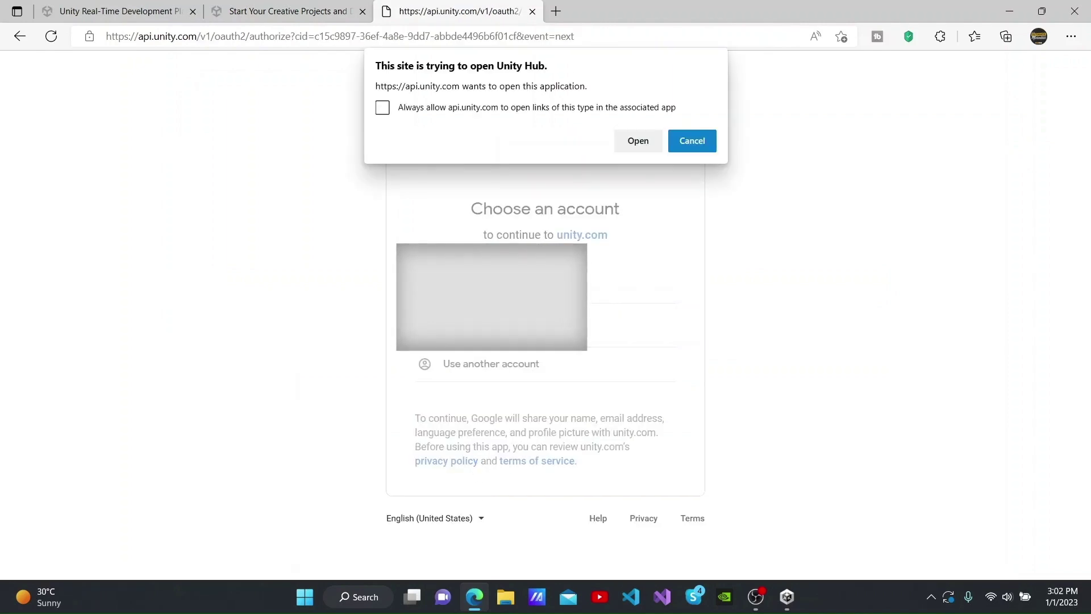
pyautogui.click(639, 141)
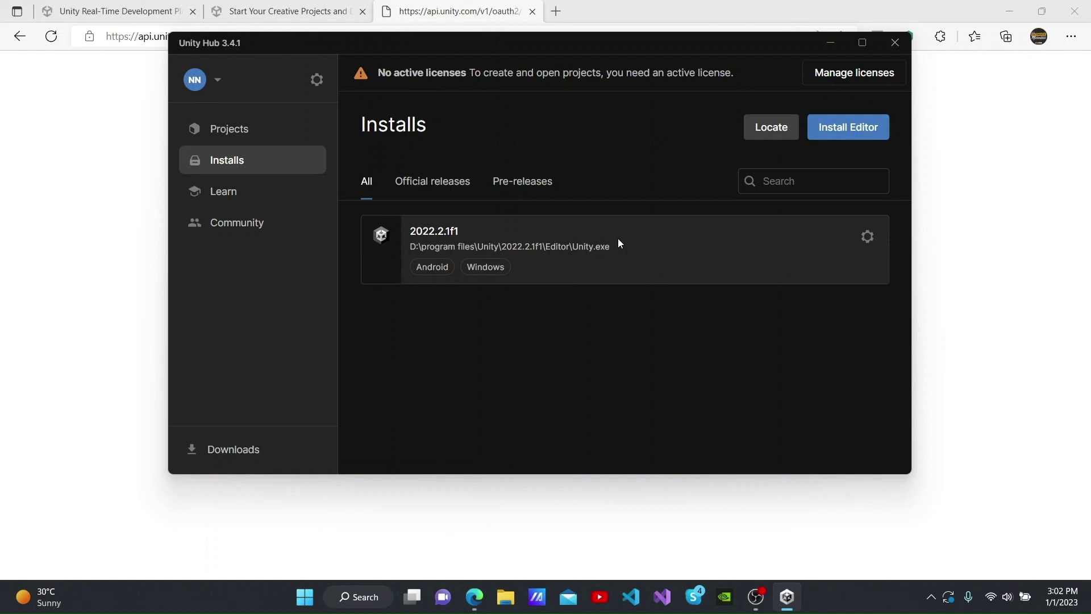
pyautogui.click(215, 83)
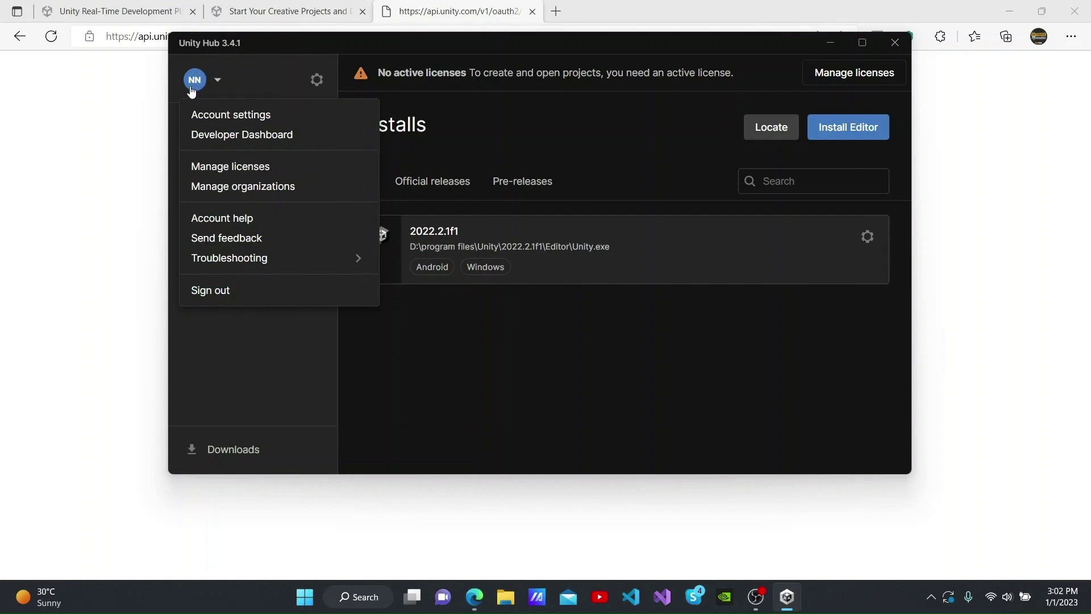
pyautogui.click(263, 357)
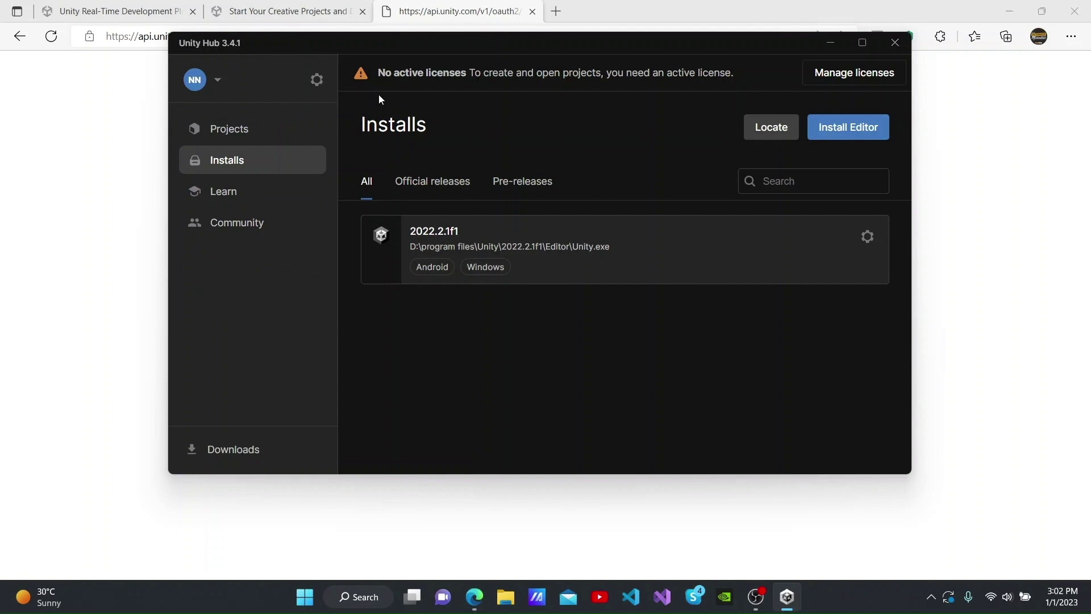
# Step: Activate a free personal license by agreeing to the Personal Edition terms, and close the license preferences
pyautogui.click(876, 79)
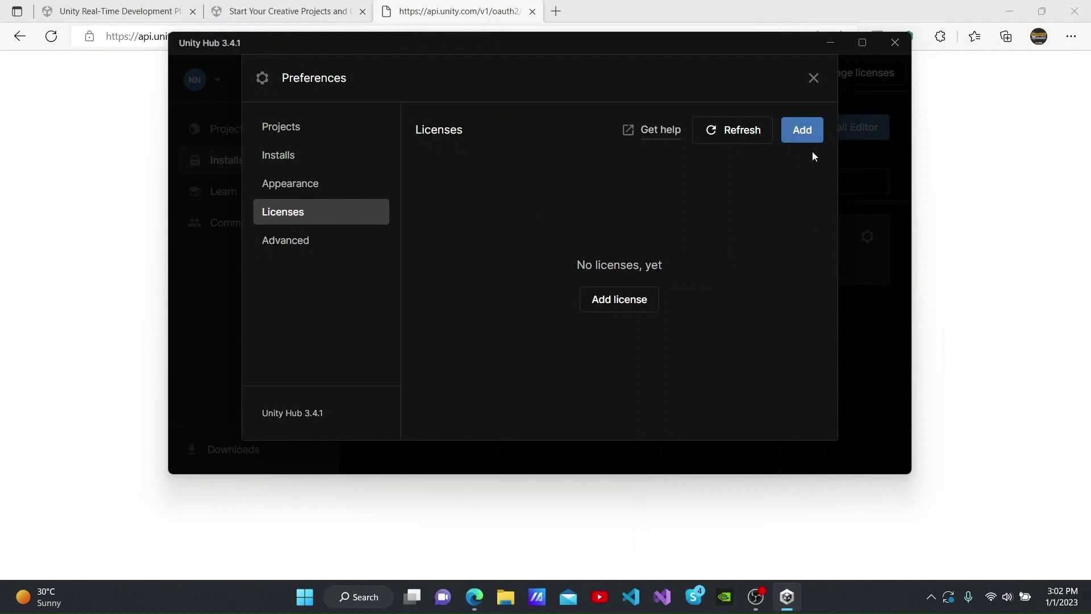
pyautogui.click(808, 130)
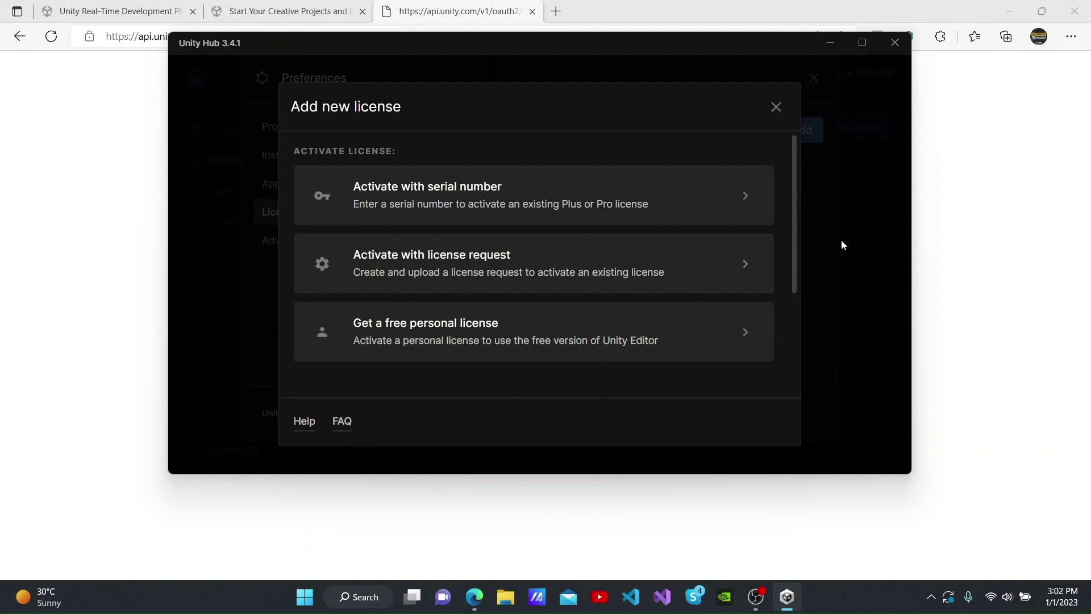
pyautogui.click(398, 347)
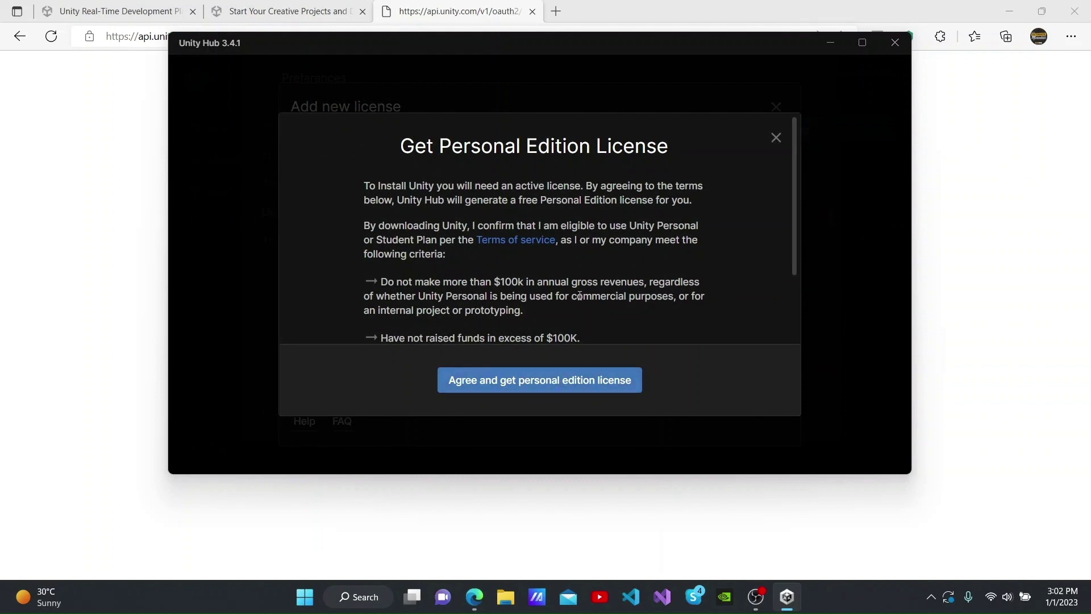
pyautogui.click(575, 383)
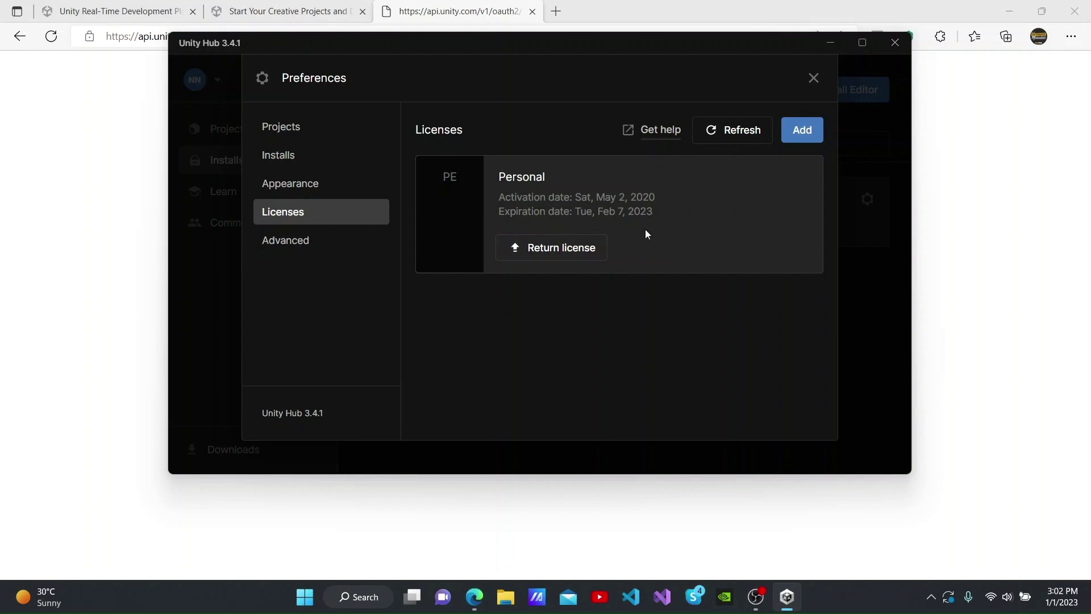
pyautogui.click(813, 77)
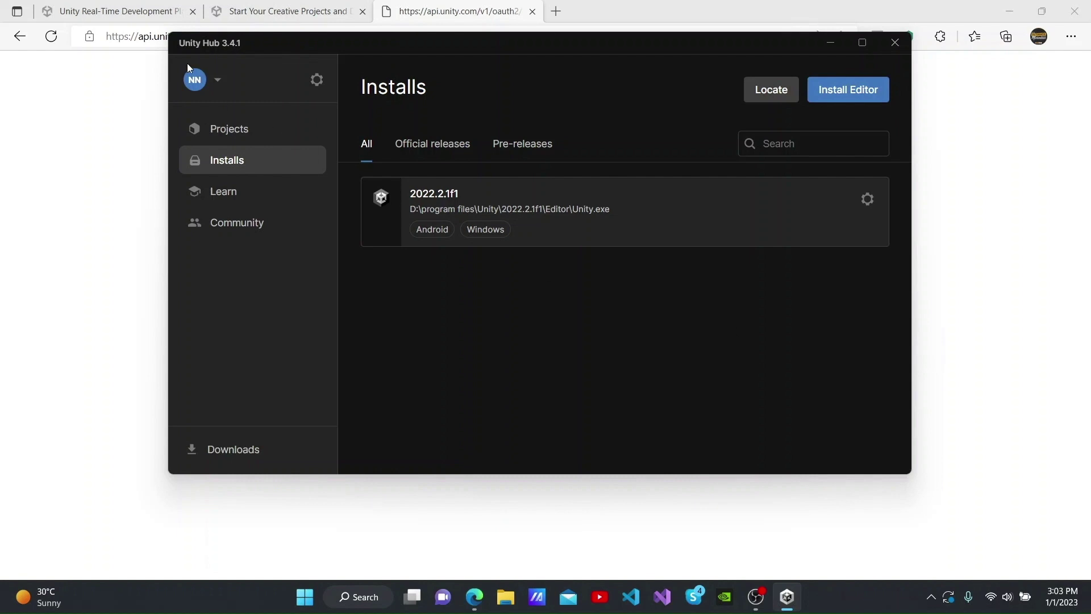
# Step: Browse the featured Unity learning courses and projects, and view the details of Creative Core: Audio
pyautogui.click(230, 198)
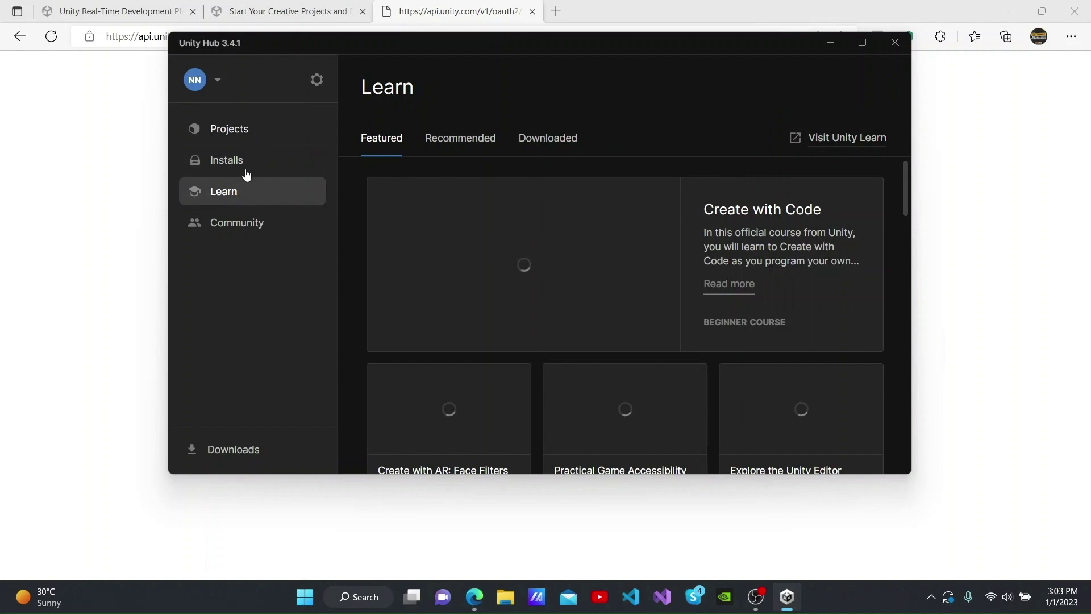
pyautogui.scroll(-3, 596, 218)
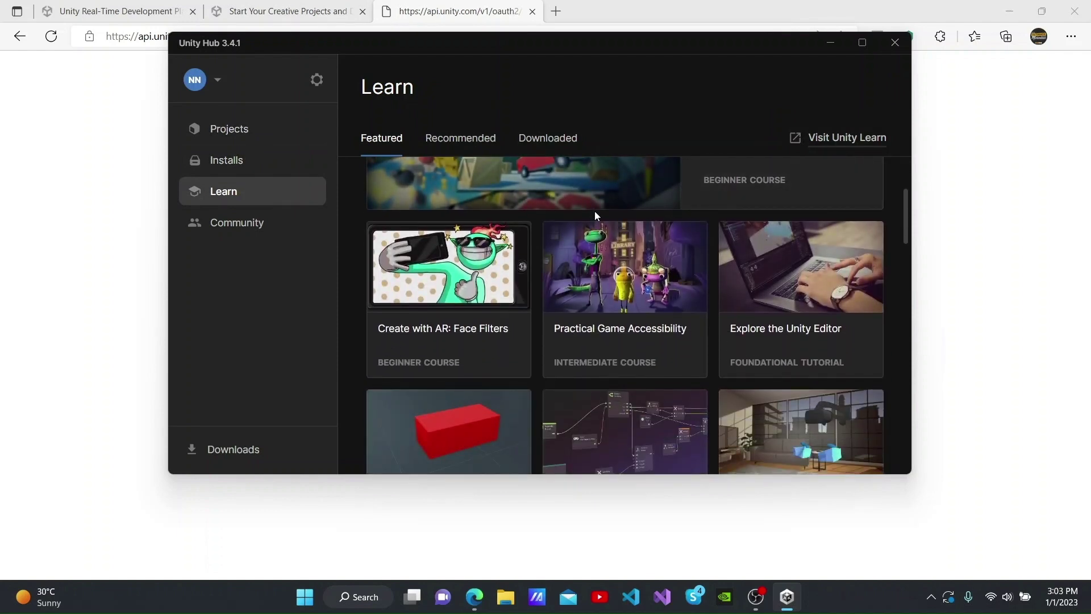
pyautogui.scroll(3, 595, 214)
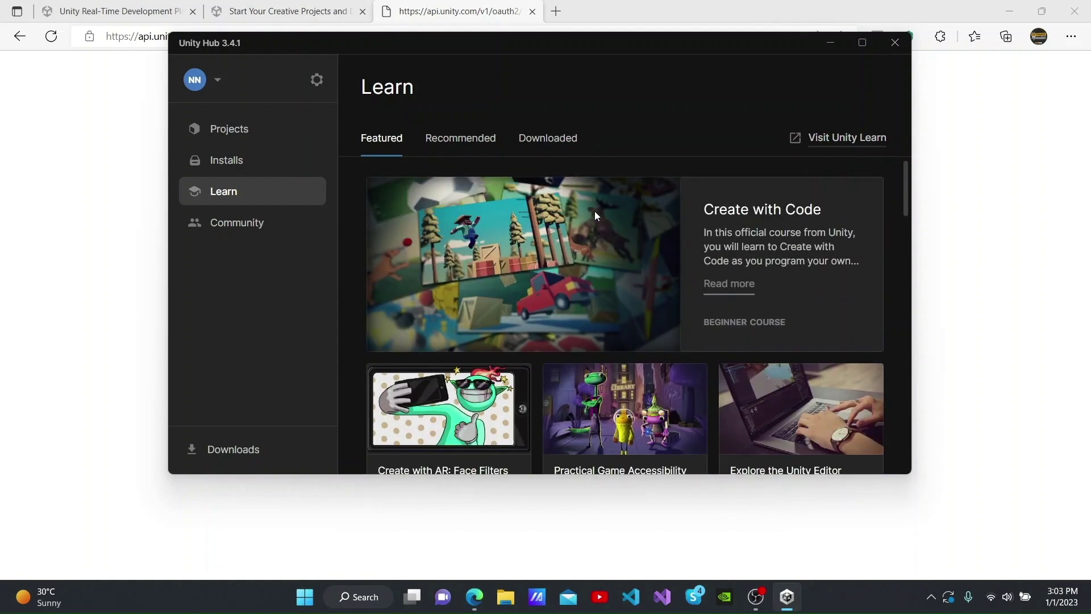
pyautogui.scroll(-3, 595, 216)
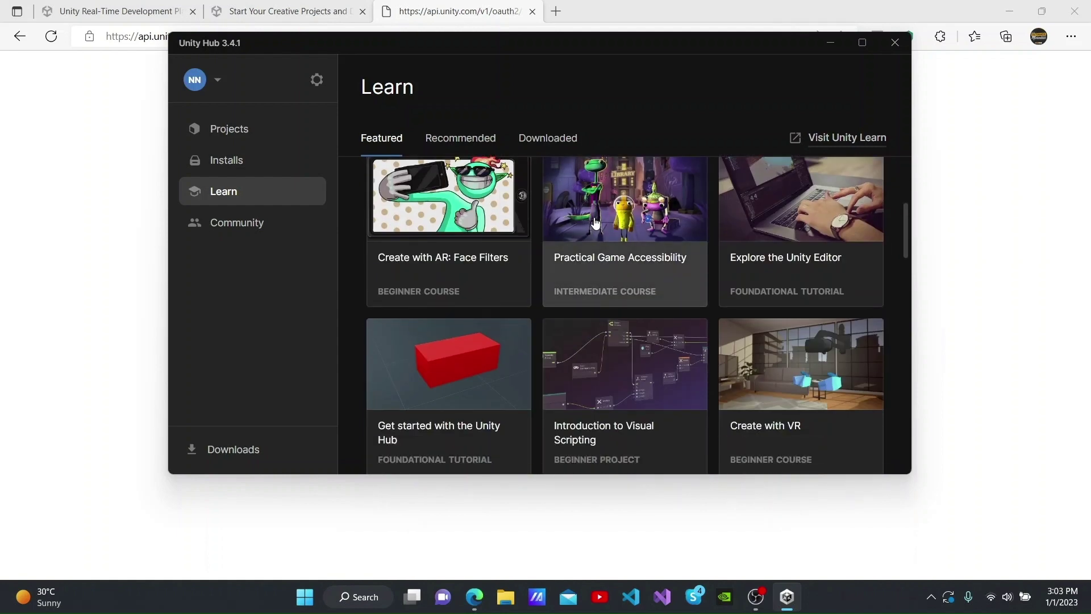
pyautogui.scroll(-6, 508, 292)
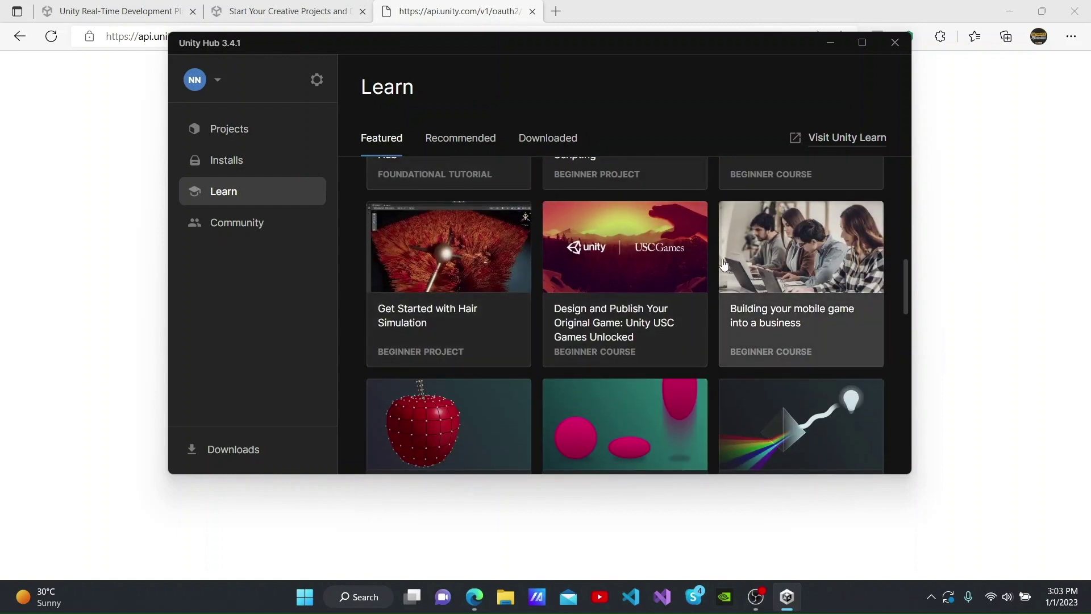
pyautogui.scroll(-6, 723, 262)
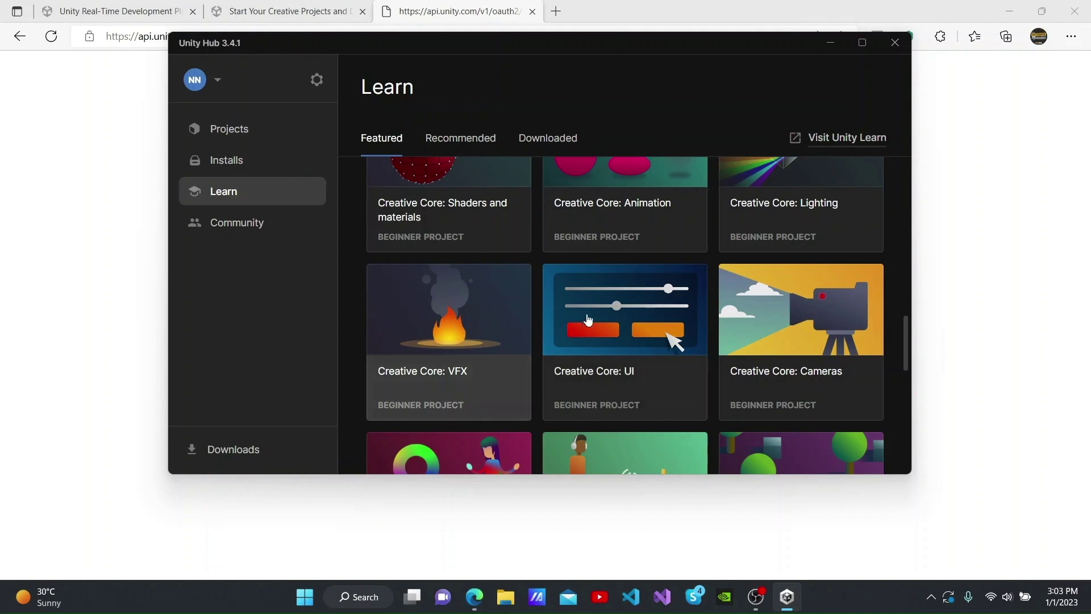
pyautogui.scroll(-4, 587, 320)
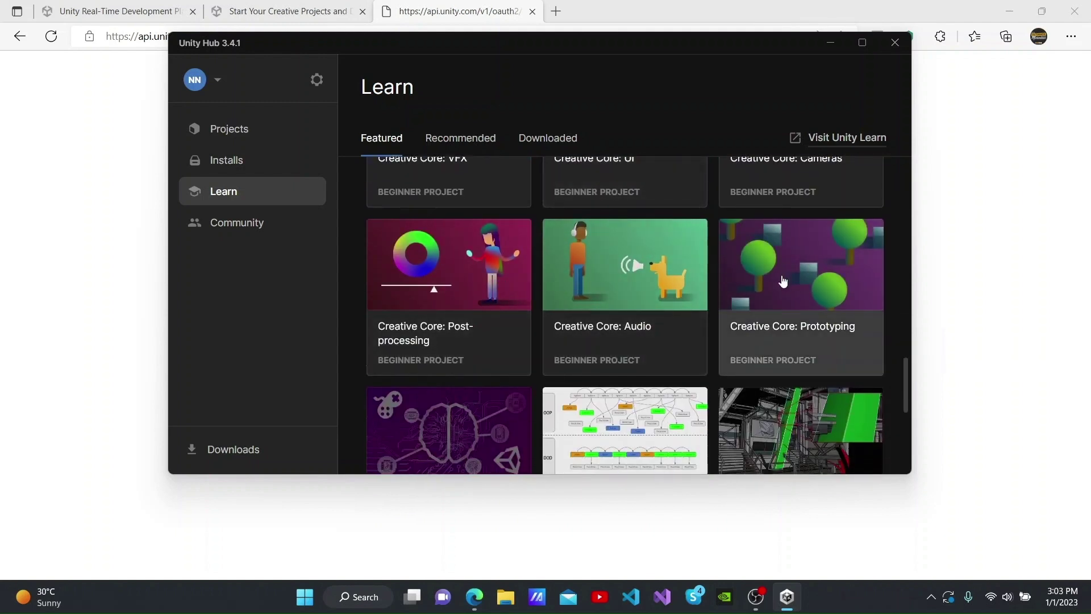
pyautogui.click(595, 281)
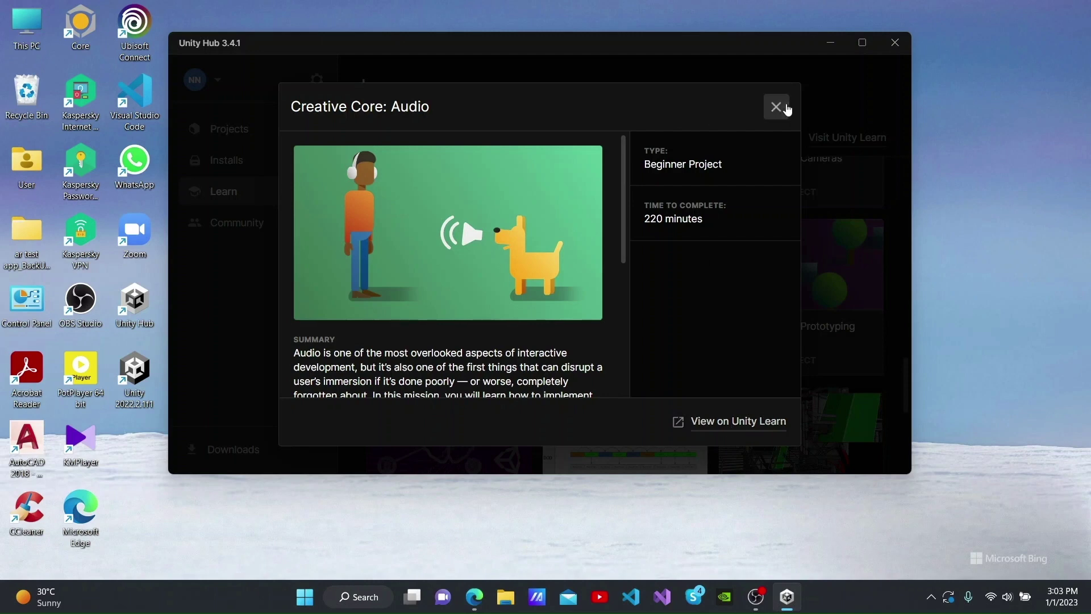
pyautogui.click(777, 107)
# Step: Return to the installed editors and examine the official and pre-release Unity Editor versions offered for installation
pyautogui.click(237, 161)
pyautogui.click(407, 159)
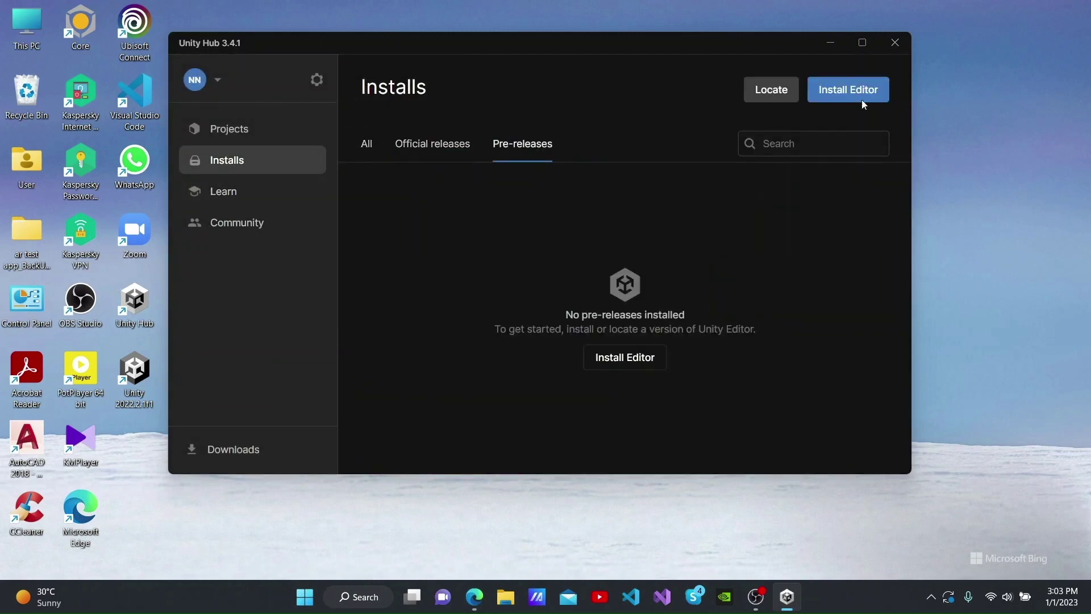
pyautogui.click(848, 89)
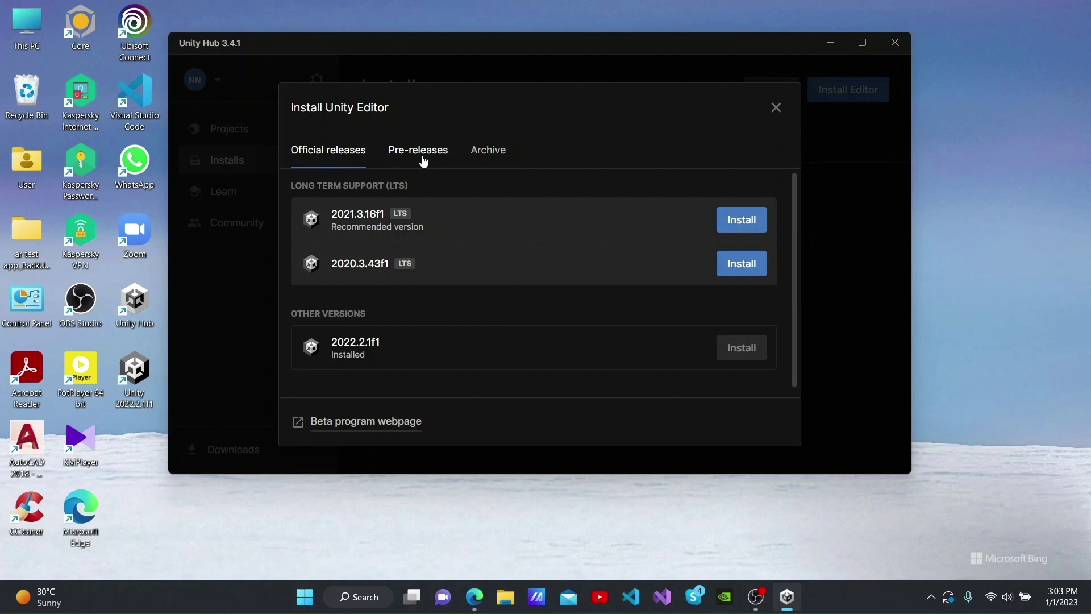
pyautogui.scroll(-1, 426, 199)
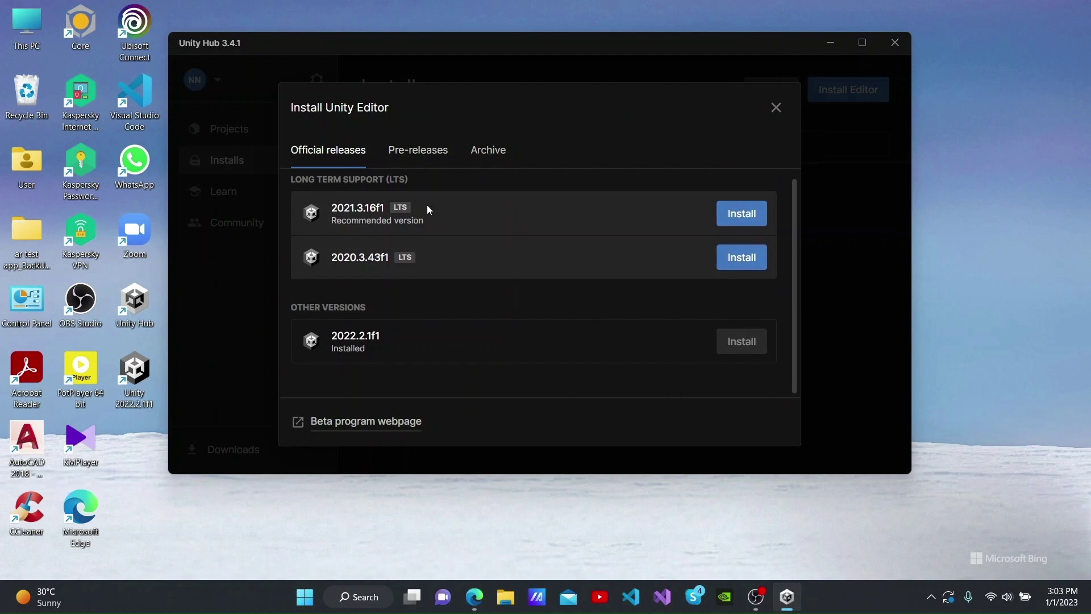
pyautogui.click(430, 161)
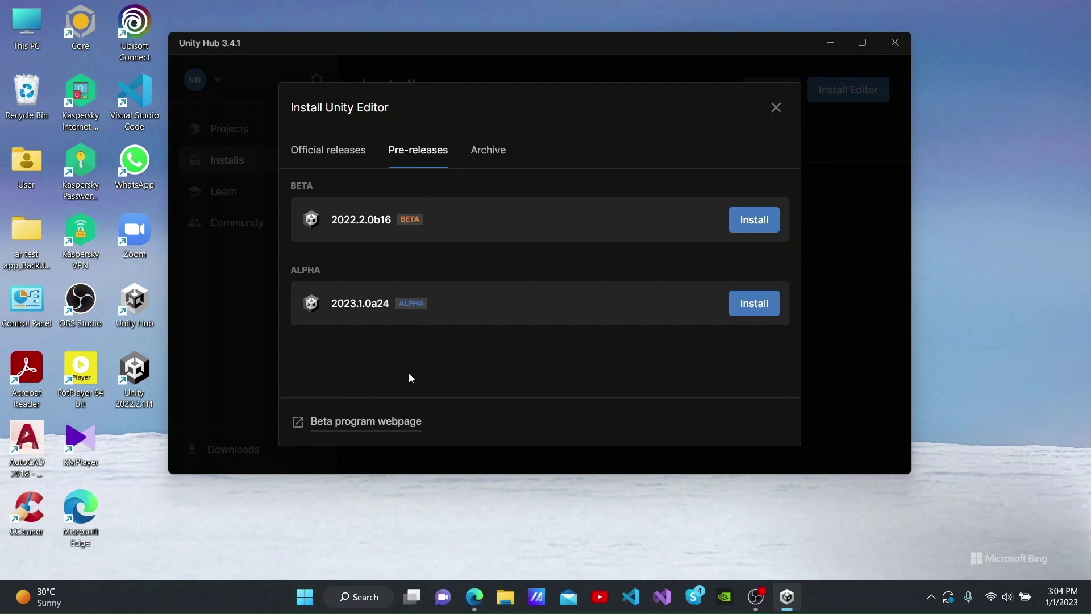
# Step: Open the Unity download archive web page from the editor installation options and look through the Unity 2022.X releases
pyautogui.click(486, 157)
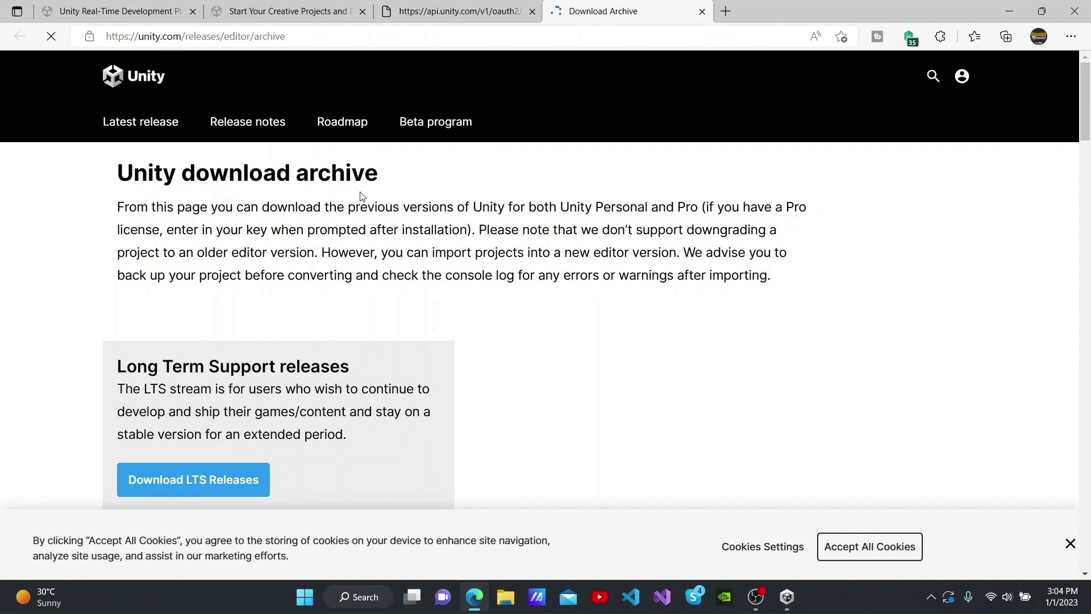
pyautogui.scroll(-5, 360, 196)
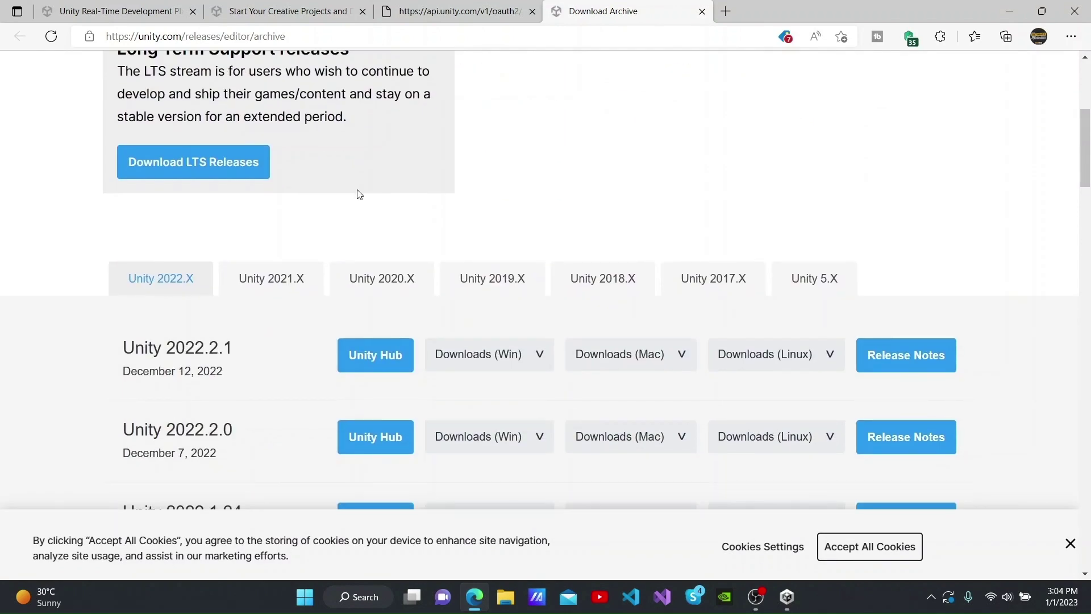
pyautogui.scroll(-1, 357, 192)
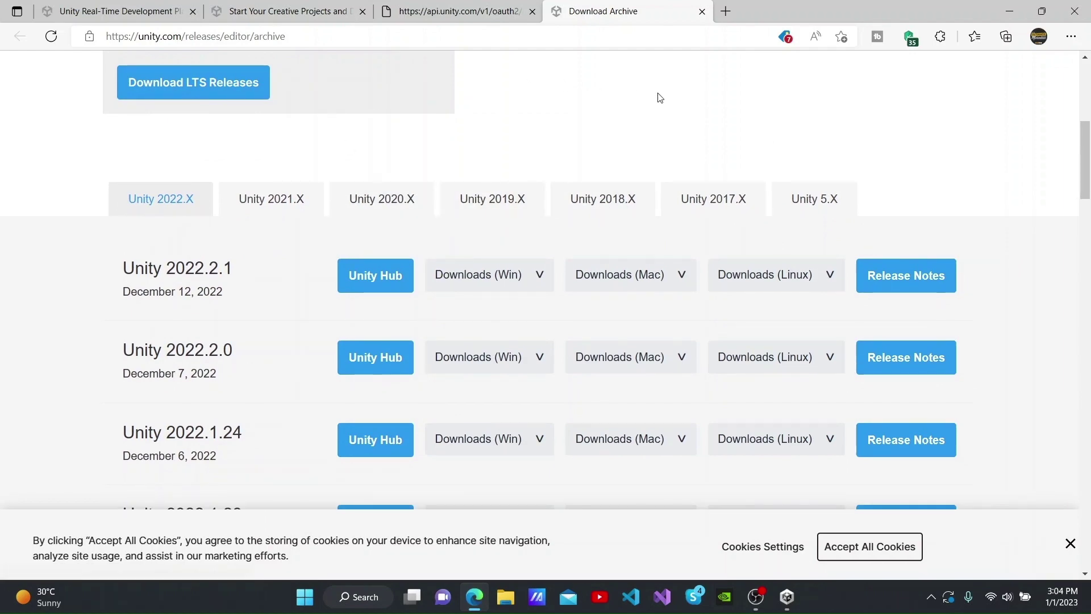
# Step: Look through the archived releases for Unity 2021.X, 2020.X, 2019.X, 2018.X, 2017.X and 5.X in the download archive
pyautogui.scroll(-3, 657, 102)
pyautogui.scroll(5, 654, 113)
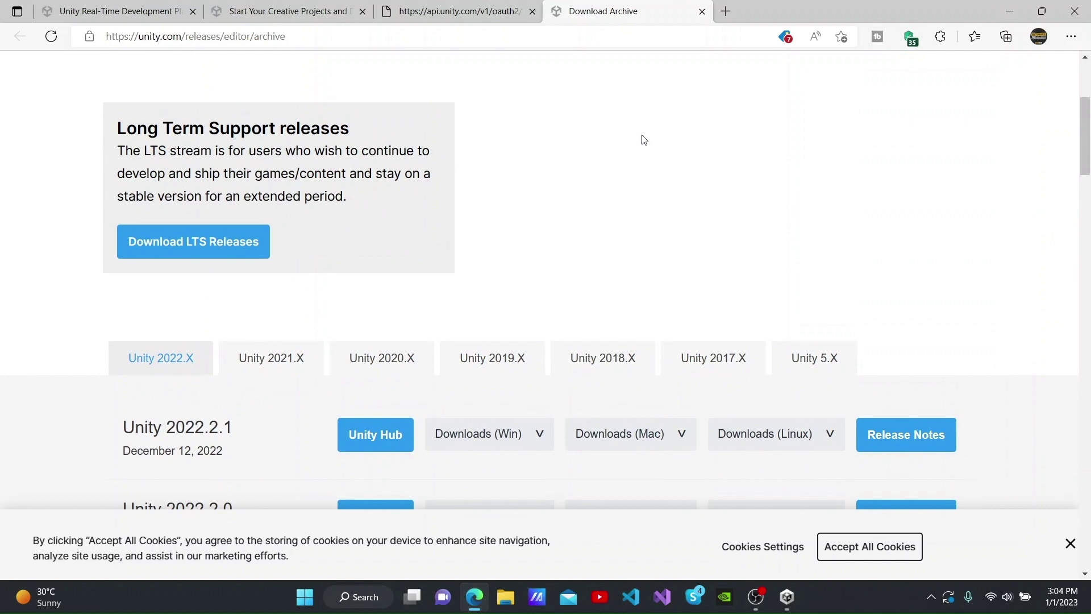
pyautogui.scroll(-2, 478, 182)
pyautogui.click(264, 205)
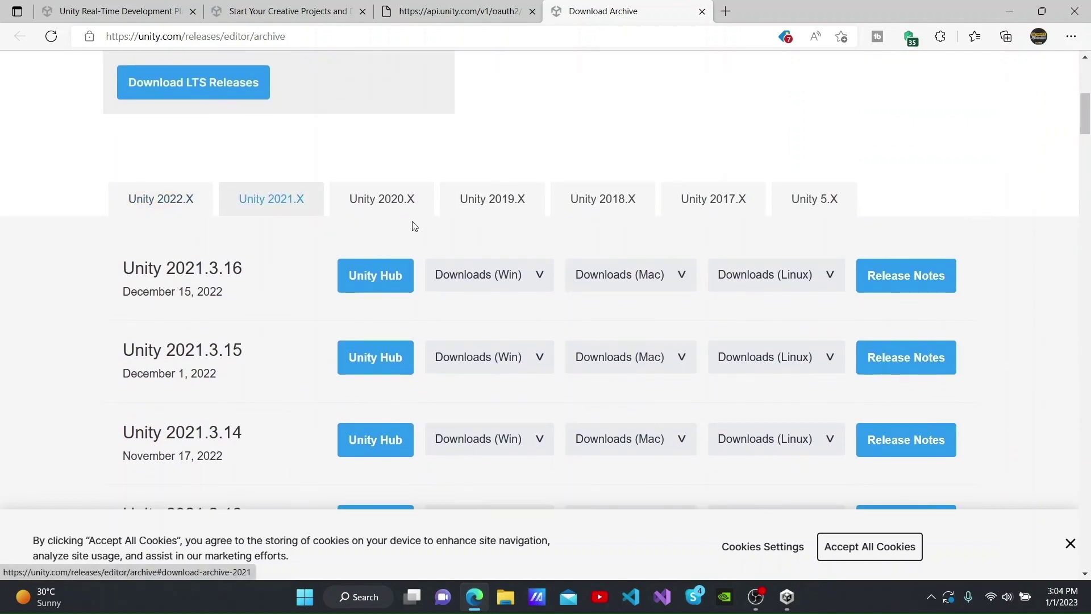
pyautogui.click(383, 205)
pyautogui.click(508, 208)
pyautogui.scroll(-2, 641, 229)
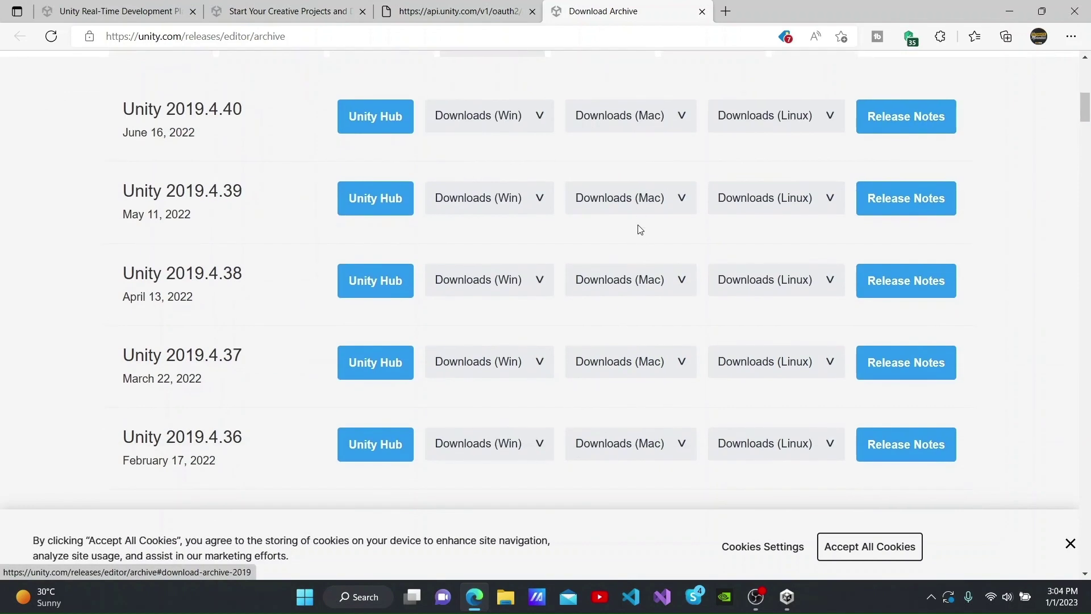
pyautogui.scroll(3, 633, 229)
pyautogui.click(602, 202)
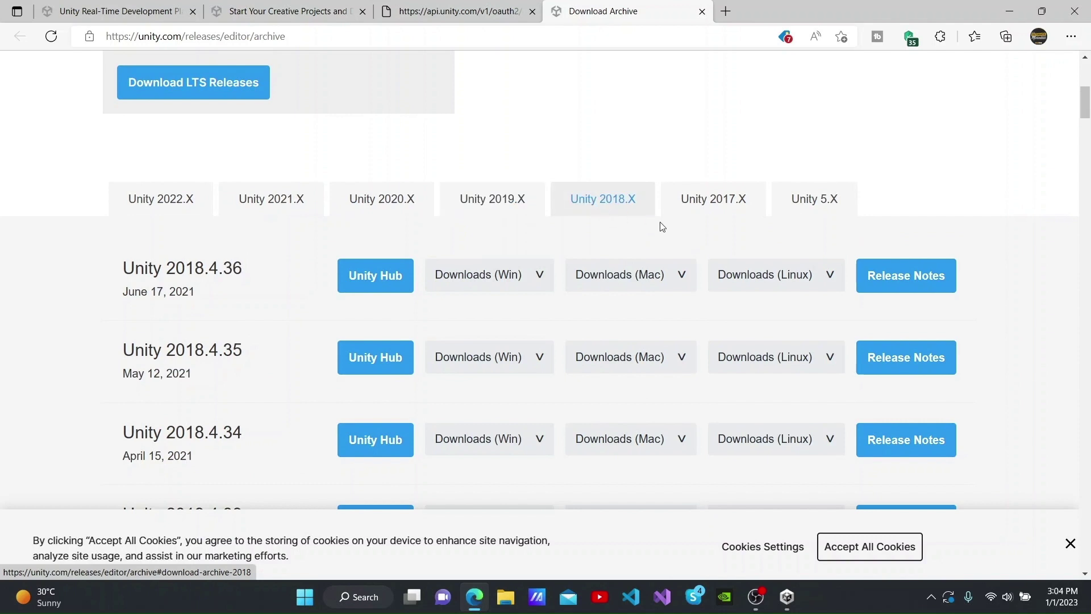
pyautogui.click(712, 210)
pyautogui.click(792, 210)
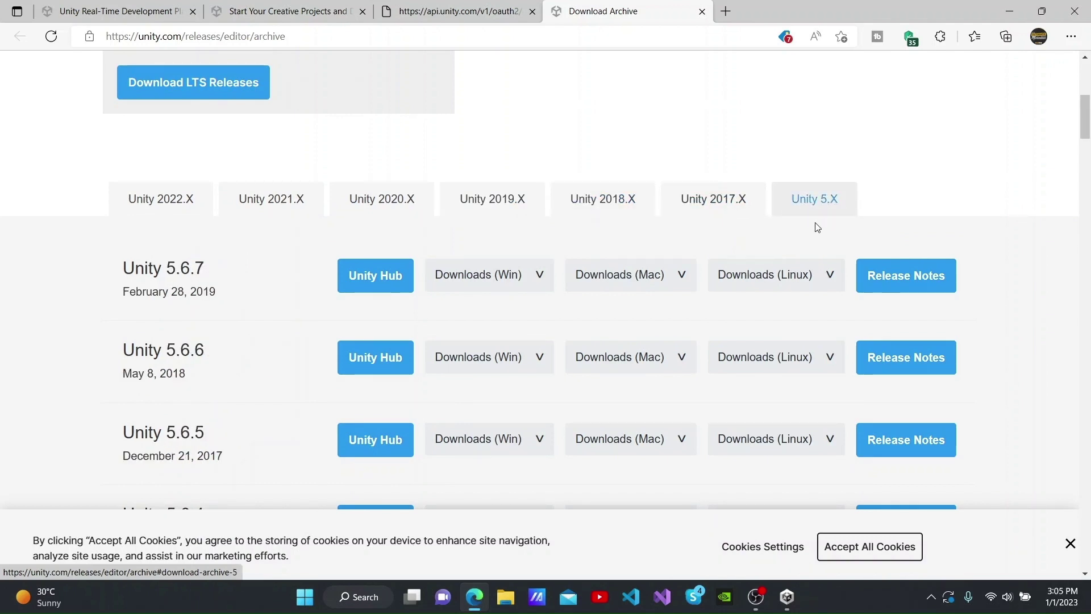
pyautogui.scroll(-3, 722, 221)
pyautogui.scroll(3, 721, 223)
pyautogui.click(255, 210)
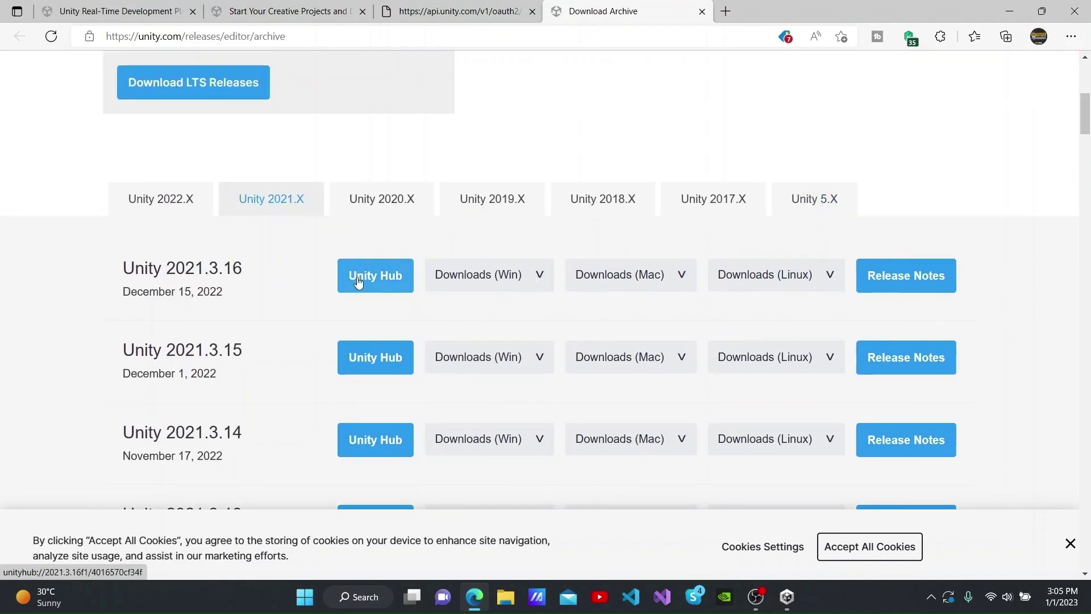
# Step: Open the Unity 2020.3.43 release from the archive in Unity Hub, examine its installable modules, and dismiss the installation without continuing
pyautogui.click(390, 206)
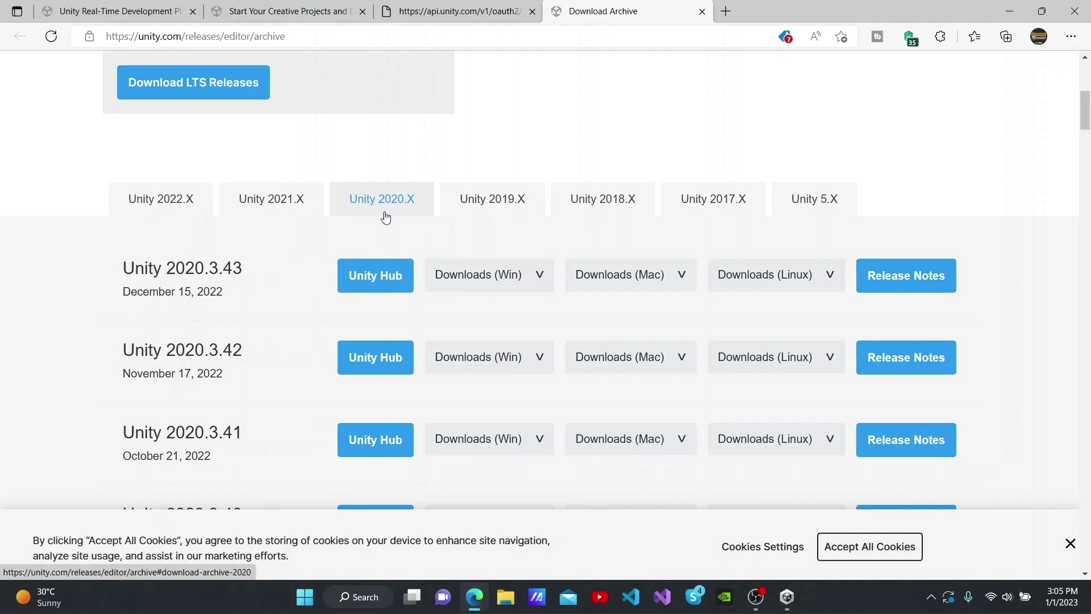
pyautogui.click(372, 286)
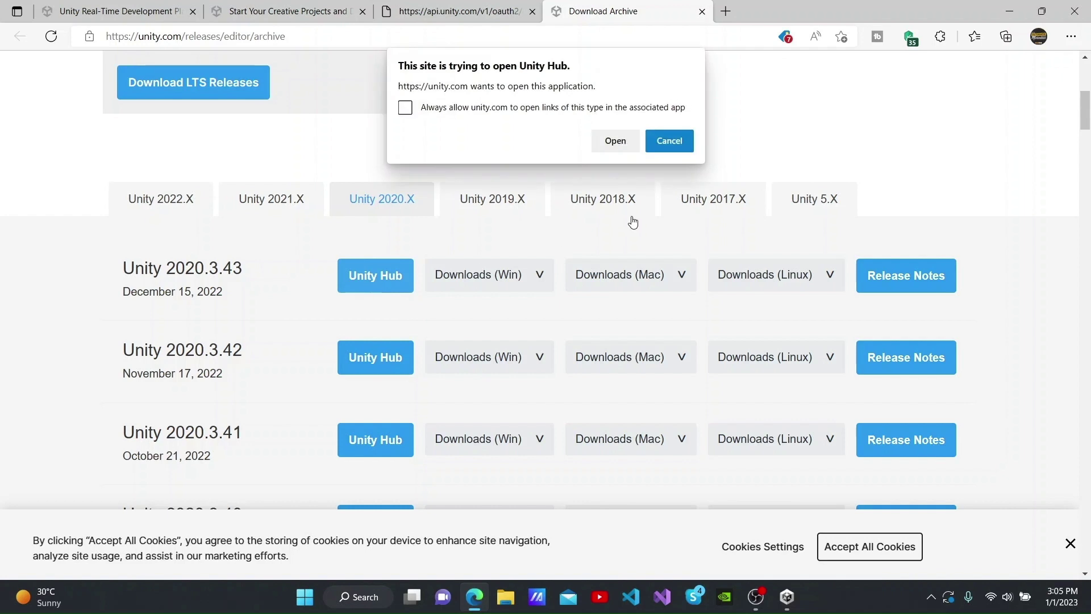
pyautogui.click(615, 141)
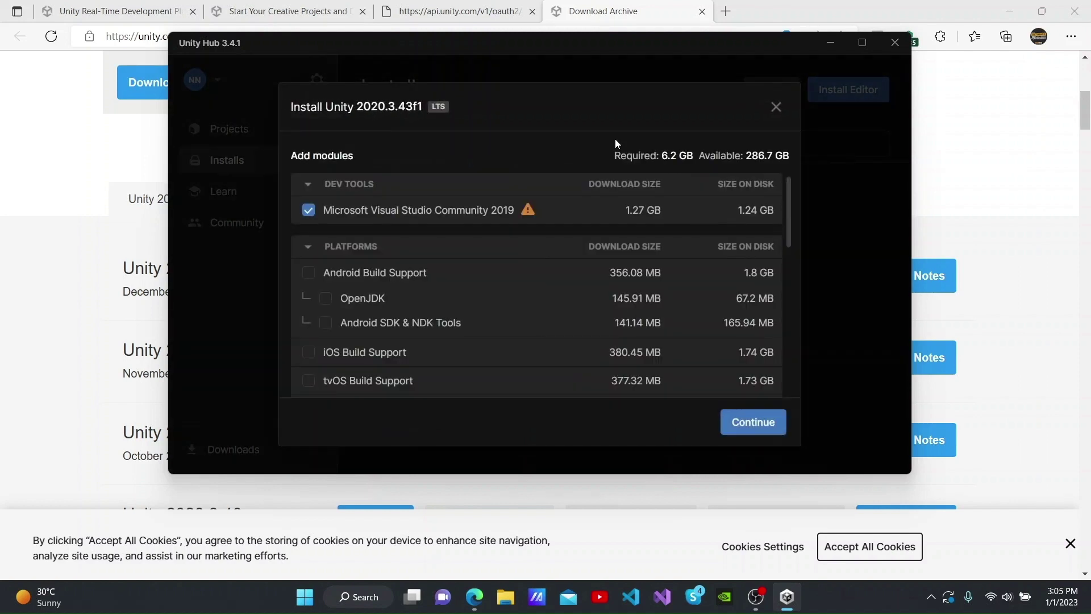
pyautogui.scroll(-15, 551, 275)
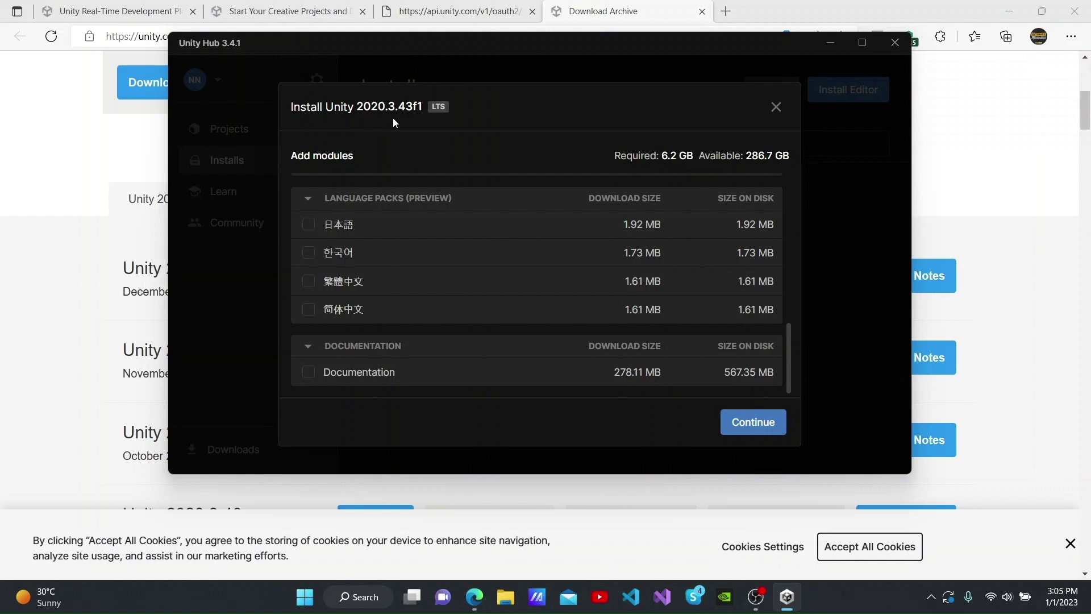
pyautogui.scroll(15, 547, 287)
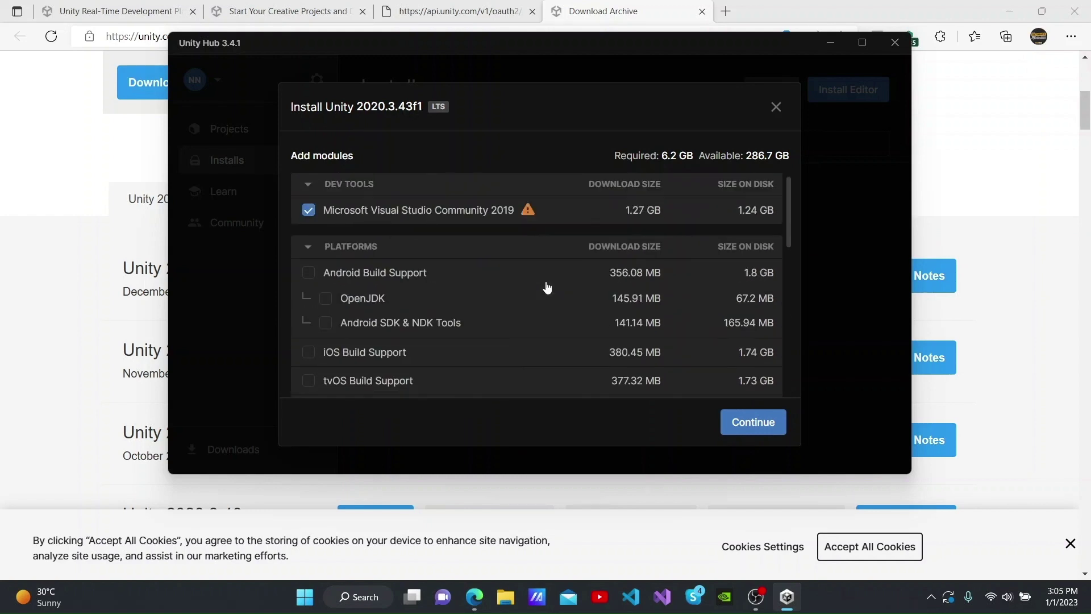
pyautogui.click(777, 108)
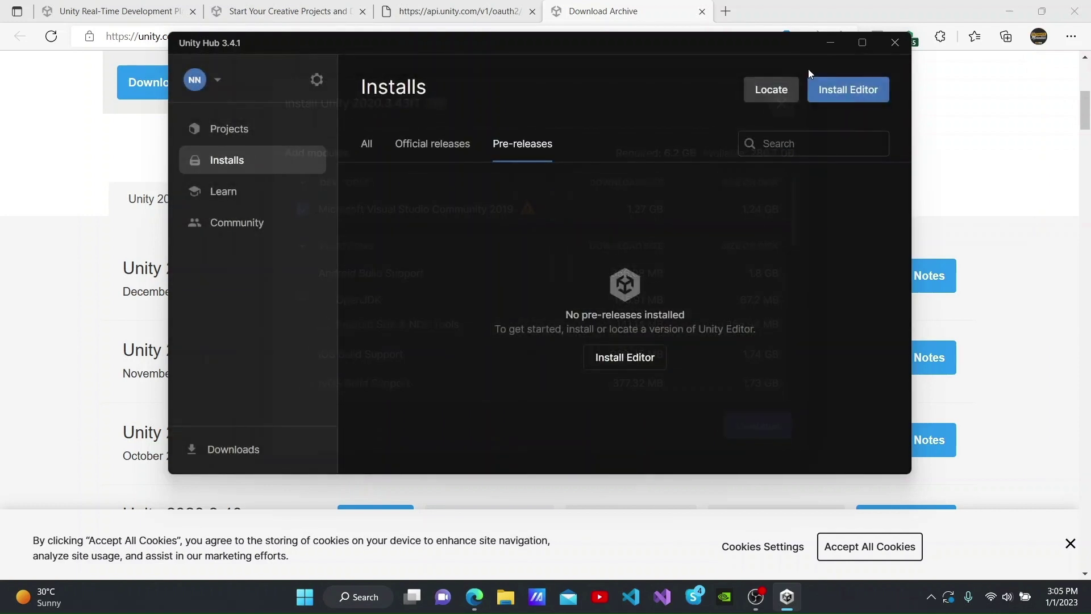
# Step: Start a new project from the projects list and look through all the Core and Sample templates offered
pyautogui.click(221, 136)
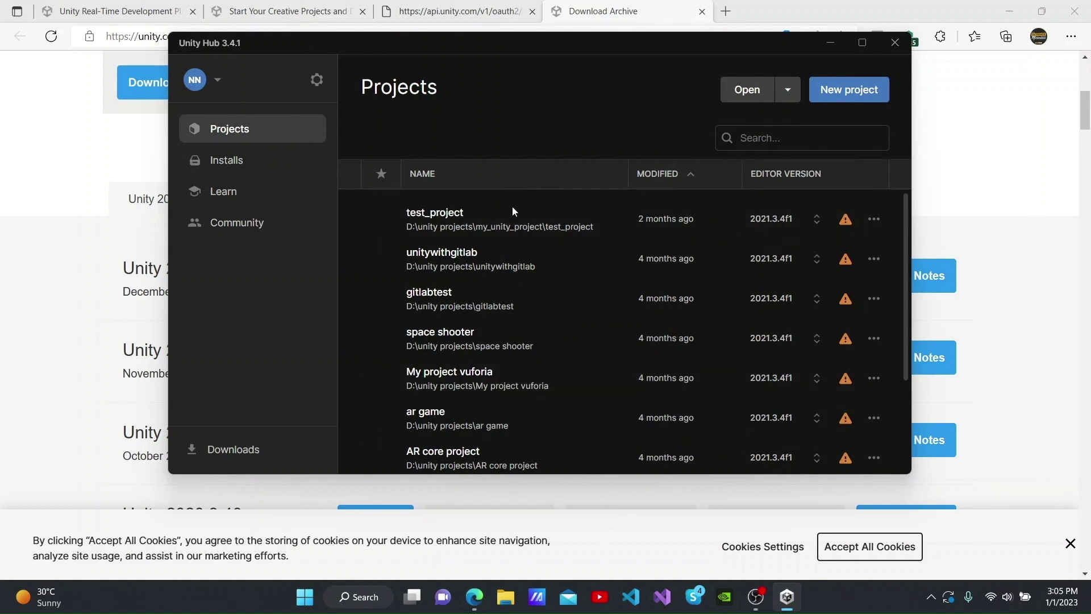
pyautogui.moveTo(906, 240)
pyautogui.mouseDown()
pyautogui.moveTo(906, 336)
pyautogui.moveTo(915, 342)
pyautogui.moveTo(907, 228)
pyautogui.mouseUp()
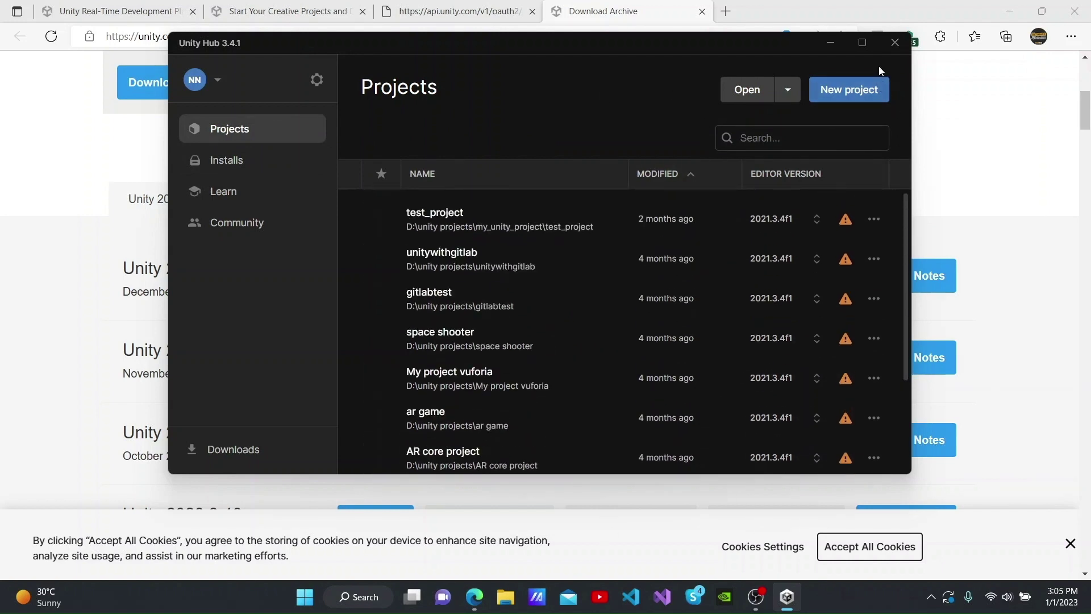
pyautogui.click(830, 96)
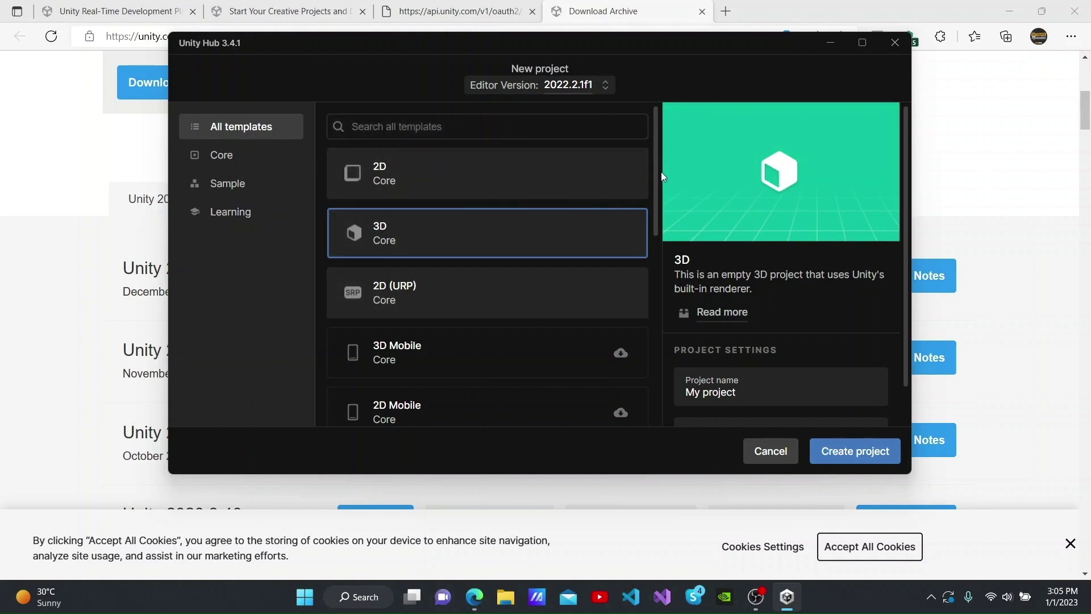
pyautogui.moveTo(654, 168)
pyautogui.mouseDown()
pyautogui.moveTo(649, 195)
pyautogui.moveTo(649, 151)
pyautogui.mouseUp()
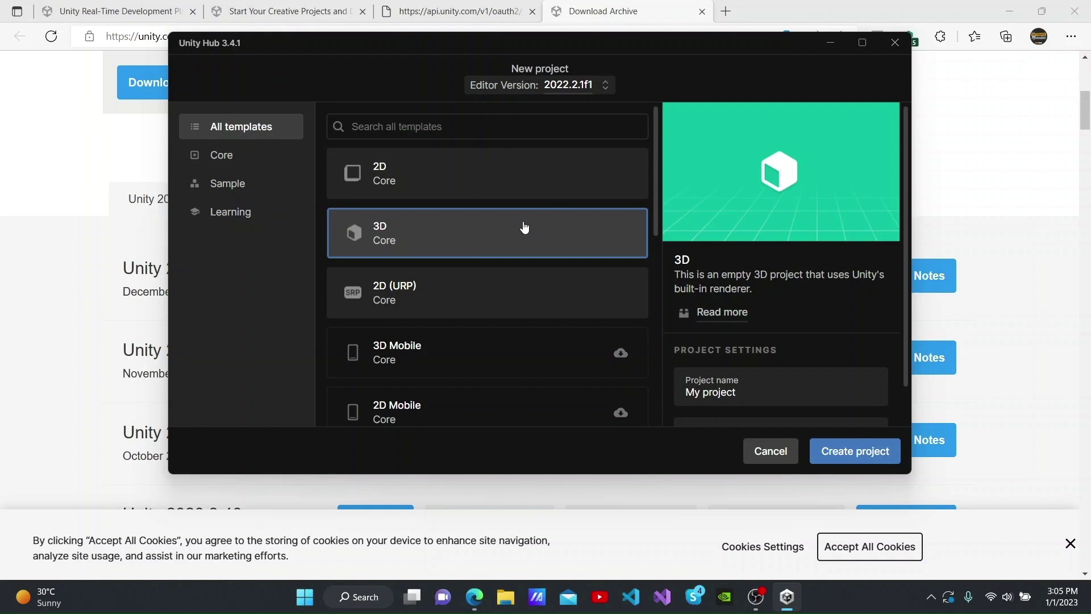
pyautogui.scroll(-3, 528, 293)
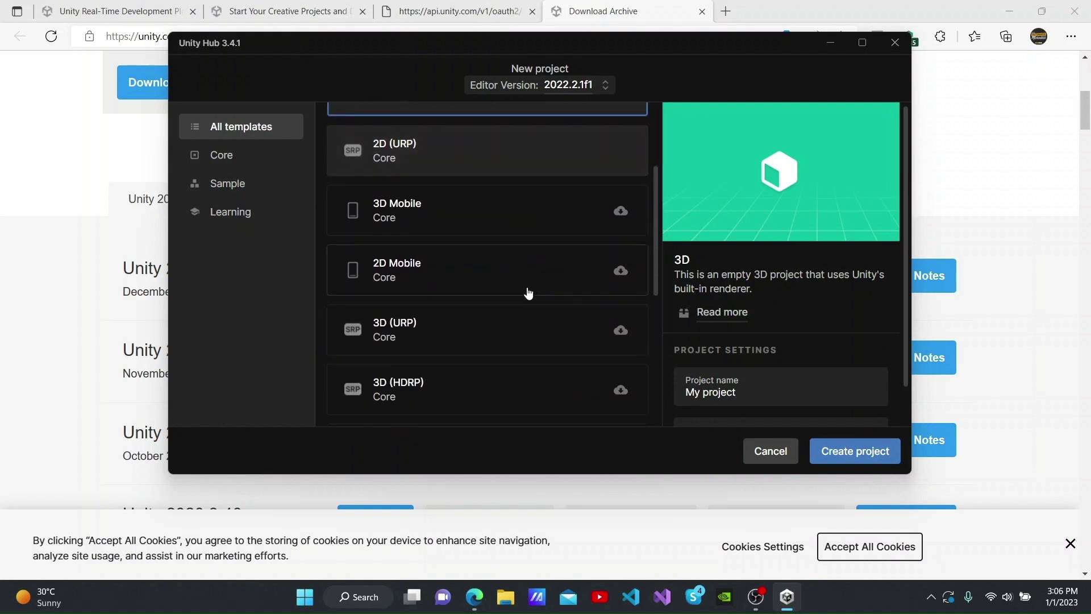
pyautogui.scroll(-6, 528, 292)
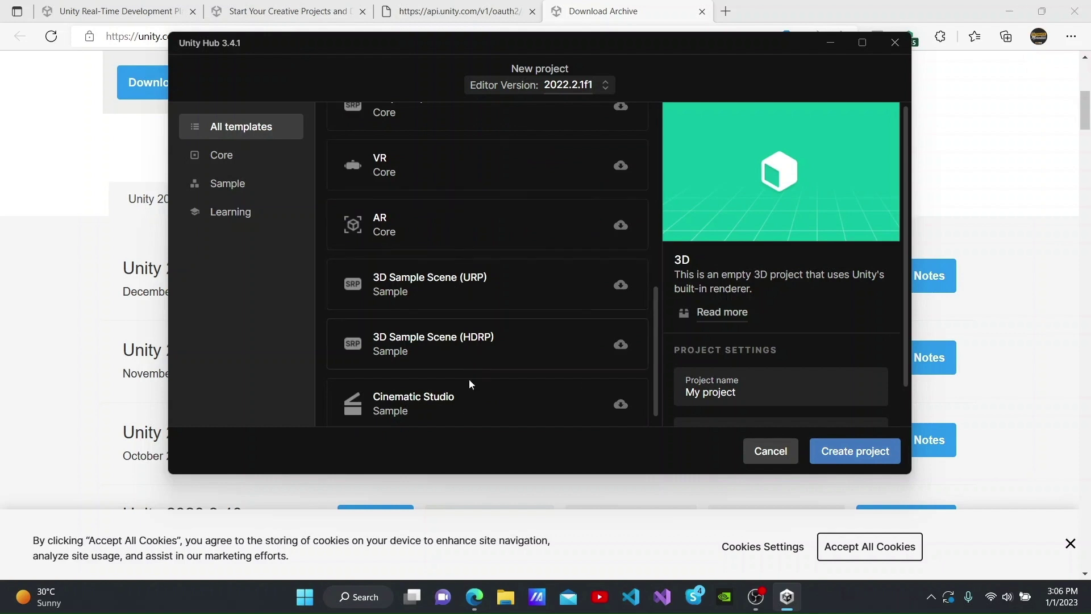
pyautogui.scroll(10, 487, 372)
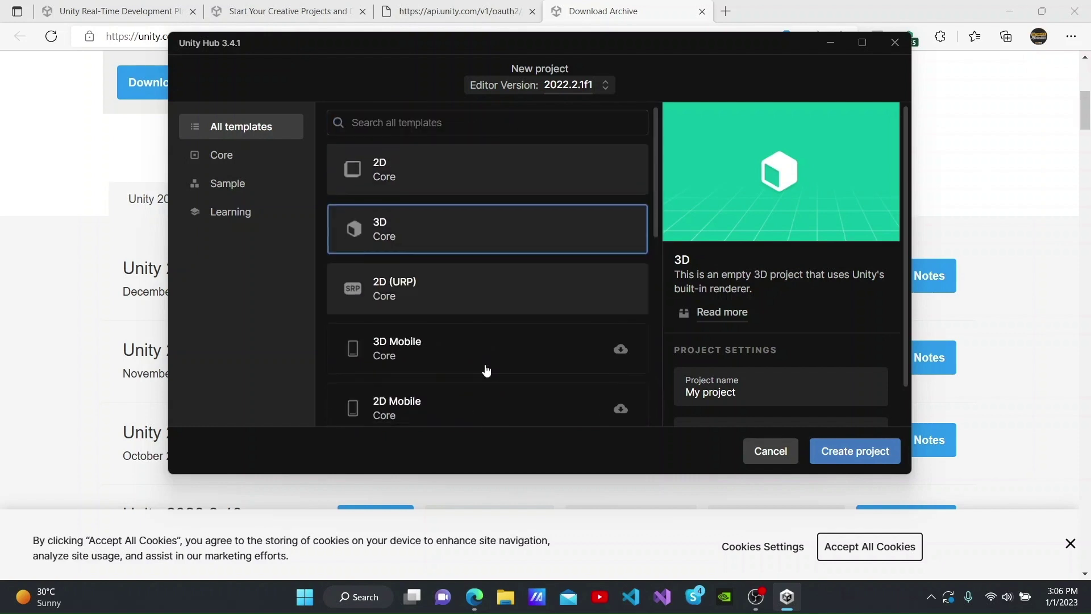